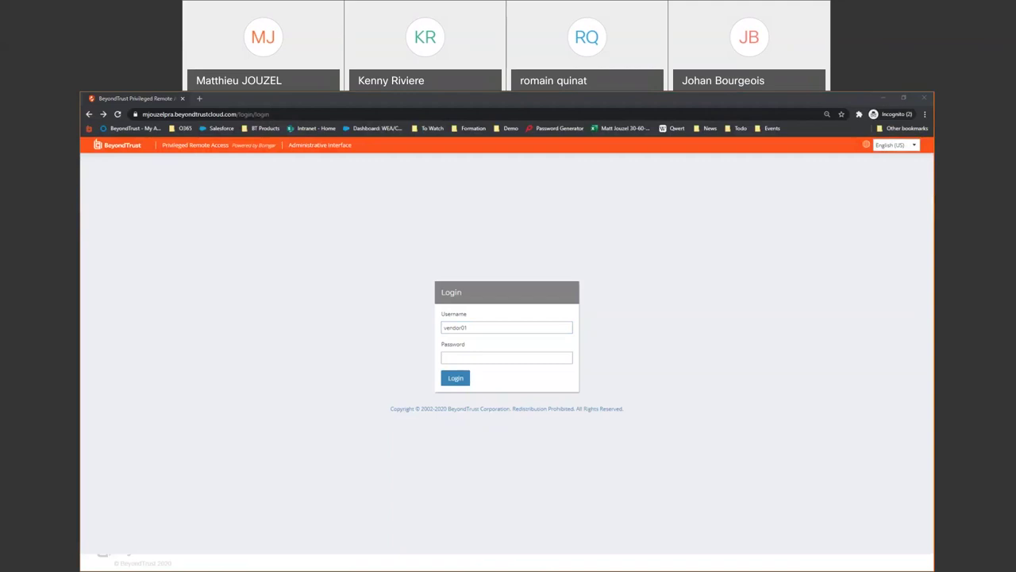
Log into the web access console by pasting the account password and submitting
{"action": "left_click", "coordinate": [446, 358]}
{"action": "key", "text": "ctrl+v"}
{"action": "key", "text": "Return"}
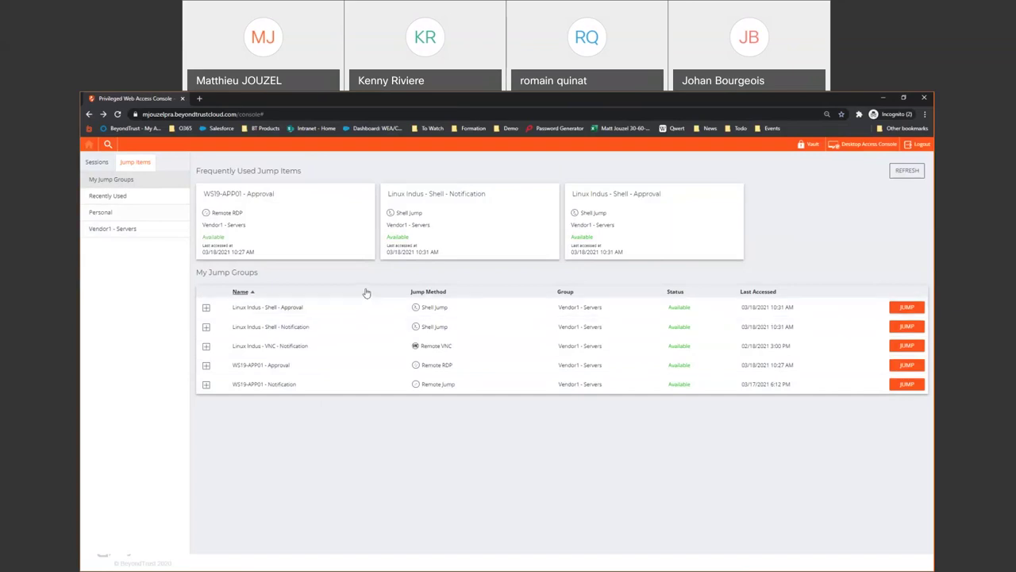
Jump to WS19-APP01 - Approval, dismiss its credential prompt, then jump to WS19-APP01 - Notification
{"action": "left_click", "coordinate": [907, 366]}
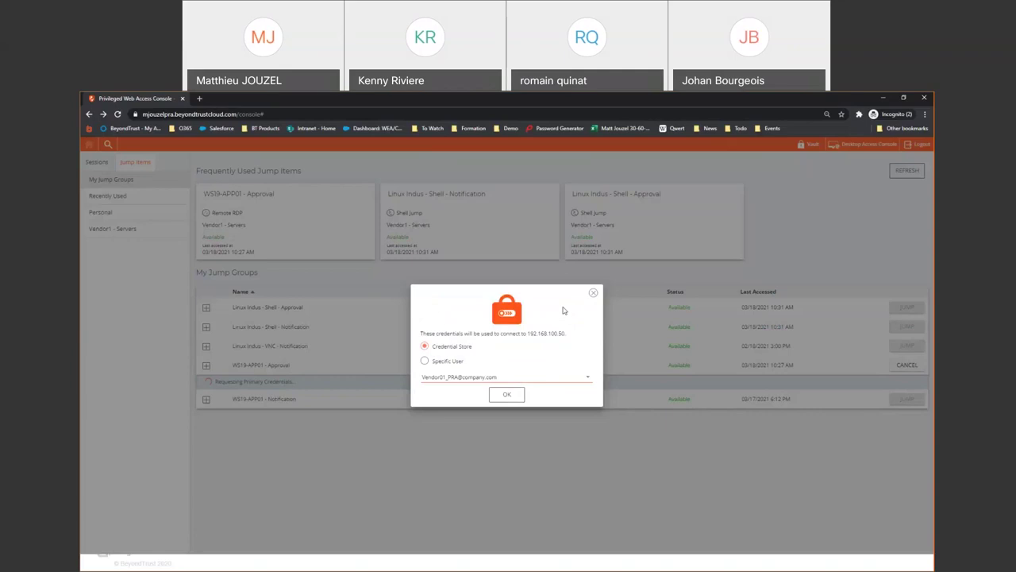
{"action": "left_click", "coordinate": [593, 293]}
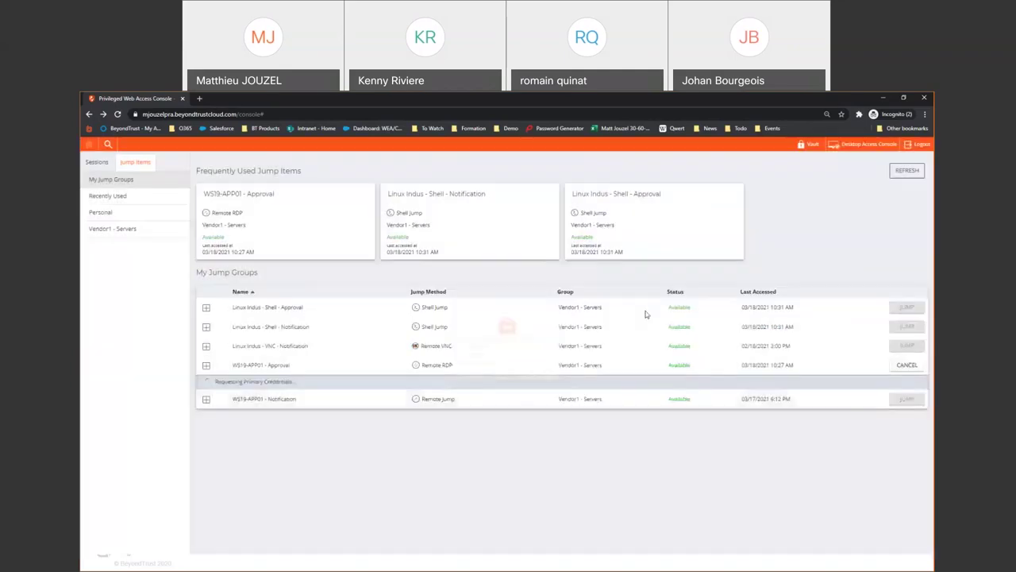
{"action": "left_click", "coordinate": [908, 384]}
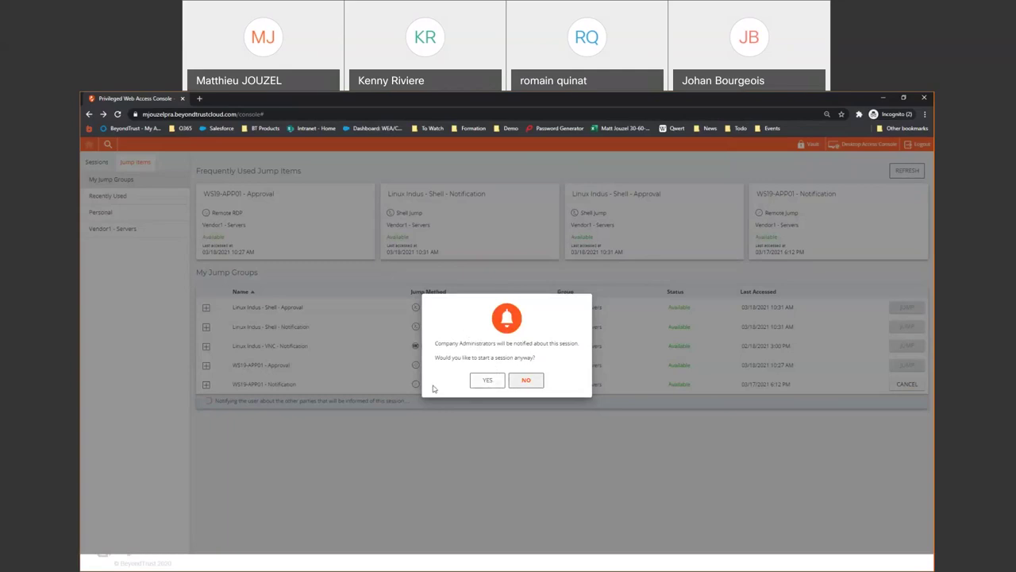
Accept the administrator notification and connect to WS19-APP01 using the stored vendor credential from the Credential Store
{"action": "left_click", "coordinate": [488, 382]}
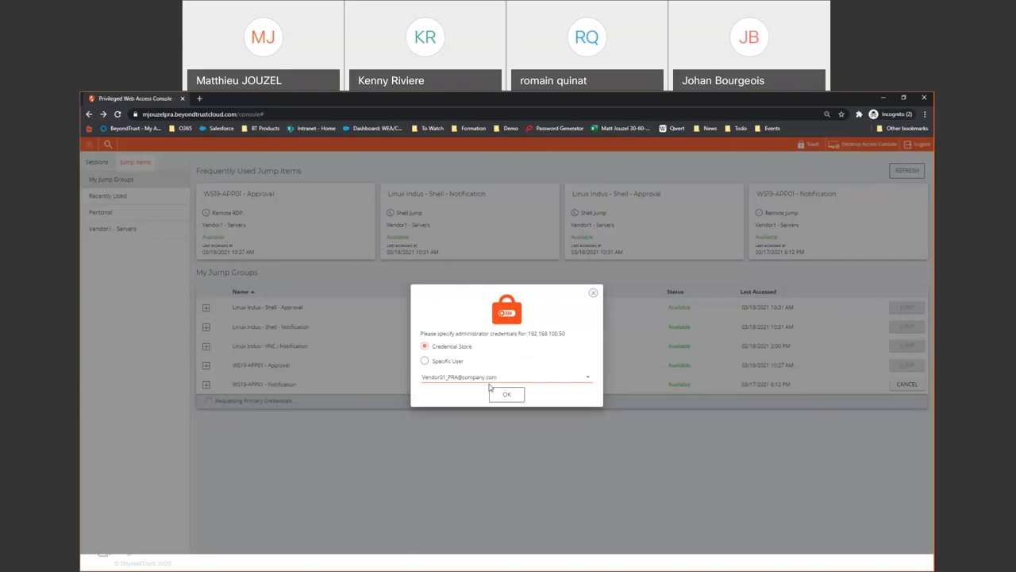
{"action": "left_click", "coordinate": [425, 361]}
{"action": "left_click", "coordinate": [448, 354]}
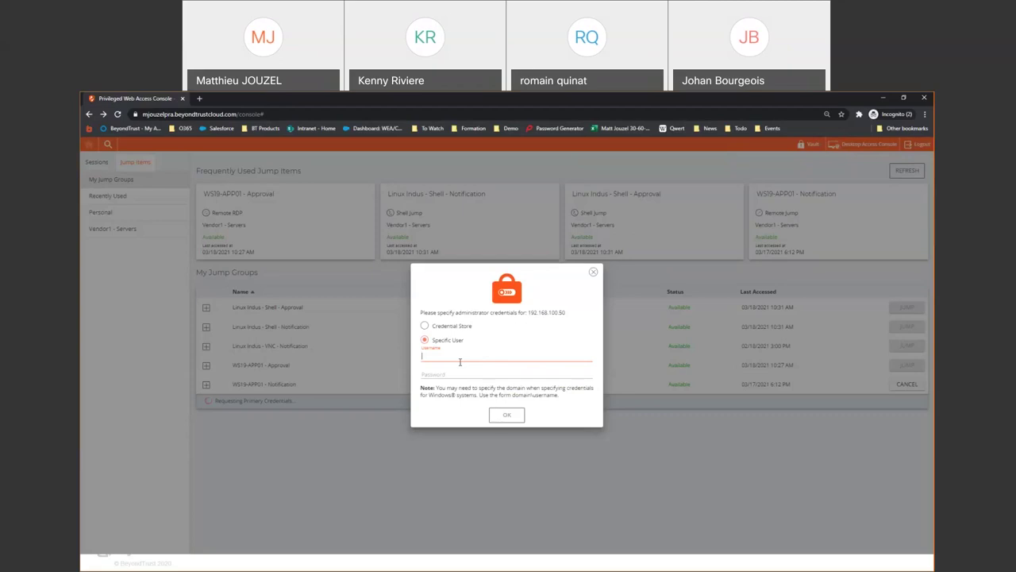
{"action": "left_click", "coordinate": [459, 327]}
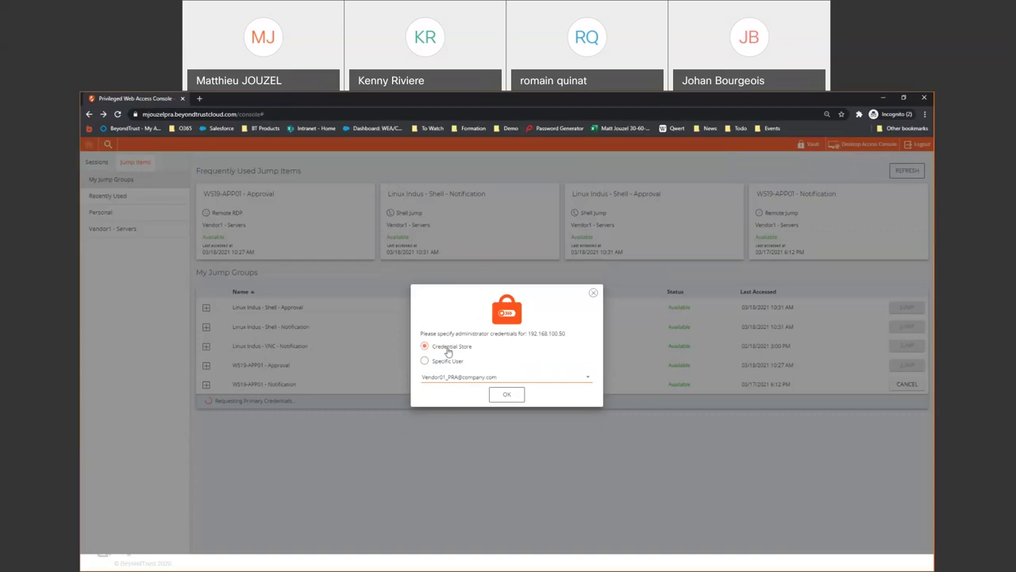
{"action": "left_click", "coordinate": [579, 378]}
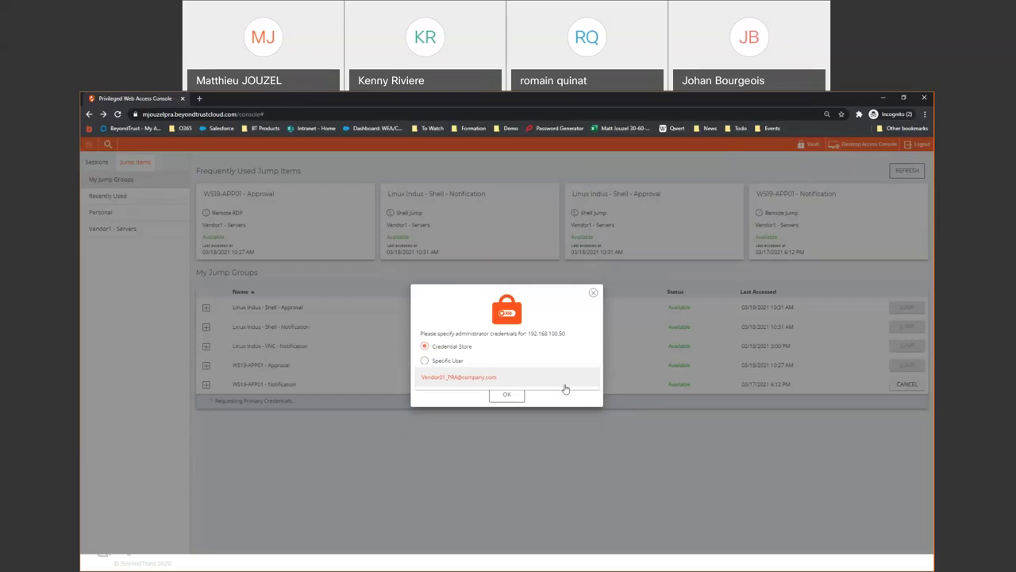
{"action": "left_click", "coordinate": [564, 387]}
{"action": "left_click", "coordinate": [505, 394]}
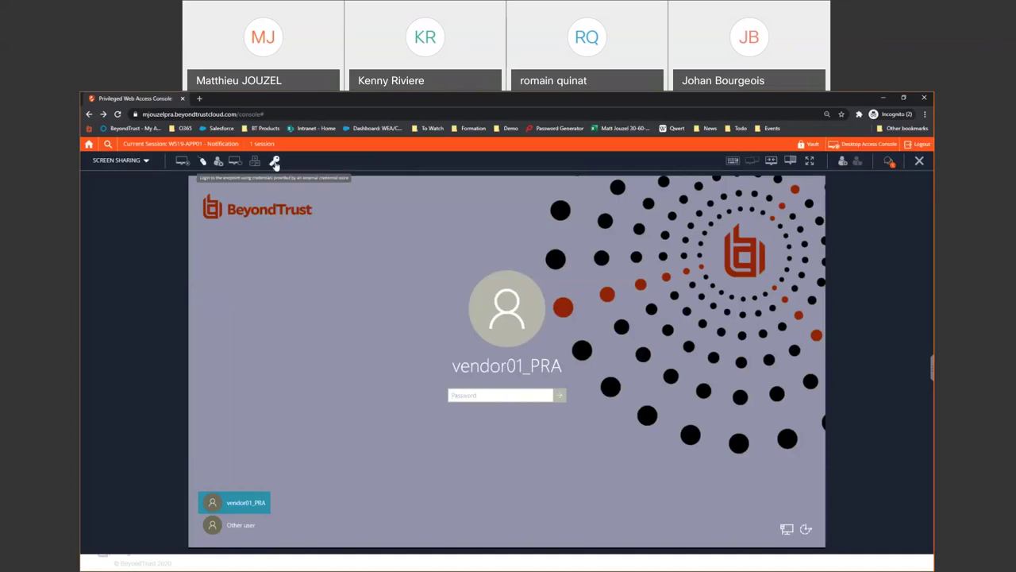
Inject the stored credential to sign in on WS19-APP01, open File Explorer, then return to Jump Items
{"action": "left_click", "coordinate": [275, 163]}
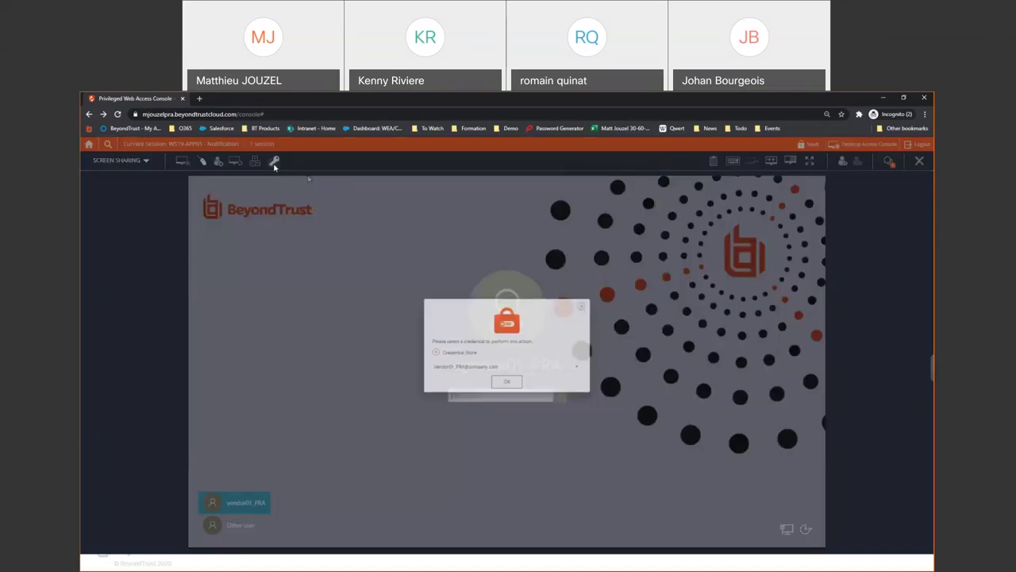
{"action": "left_click", "coordinate": [500, 384]}
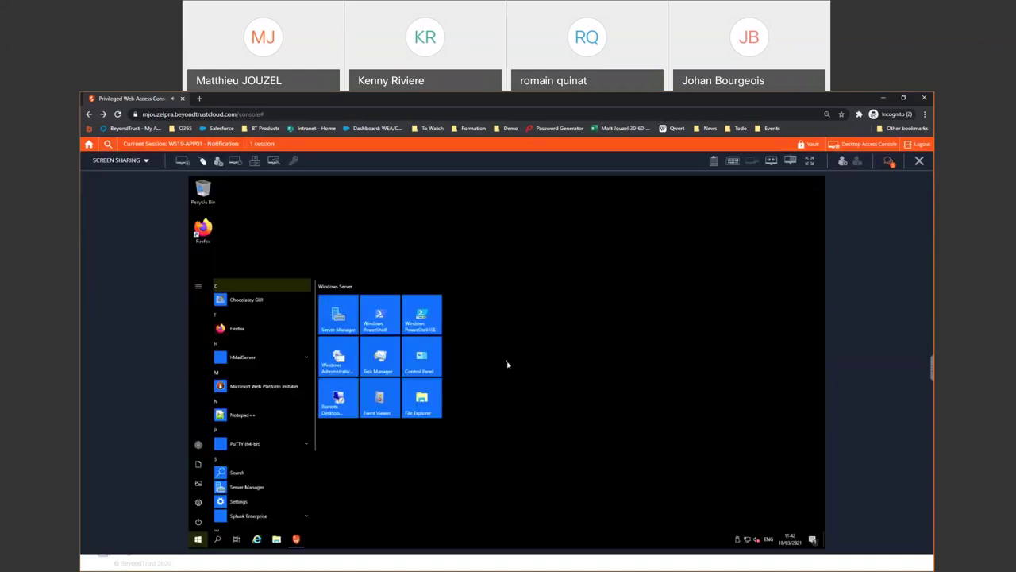
{"action": "left_click", "coordinate": [507, 364]}
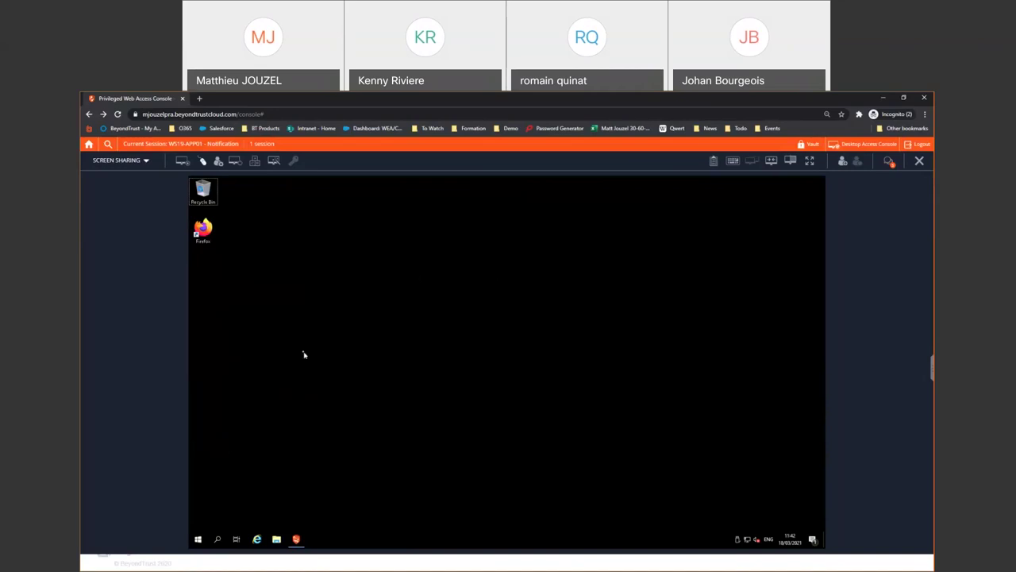
{"action": "left_click", "coordinate": [278, 541]}
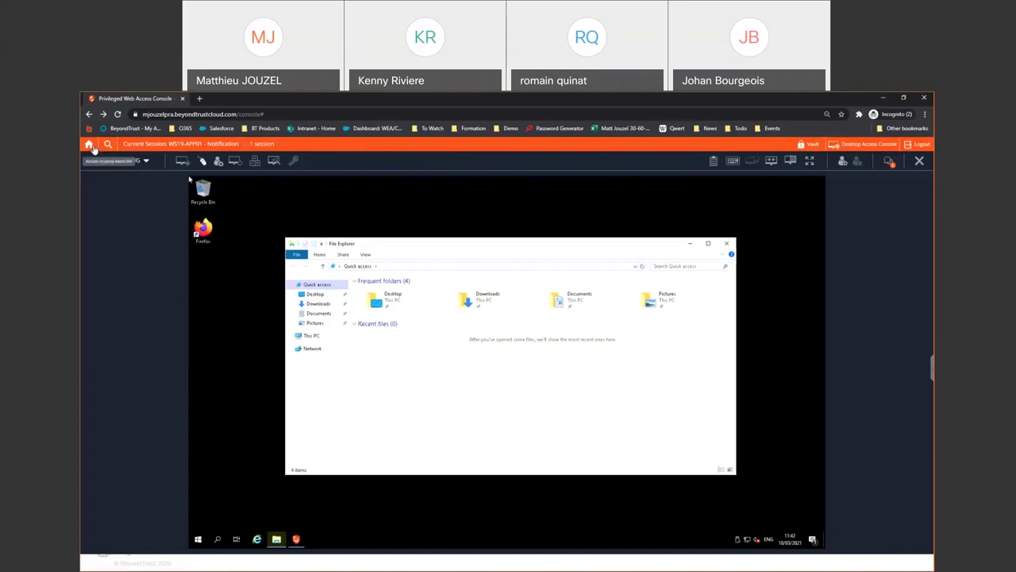
{"action": "left_click", "coordinate": [90, 144]}
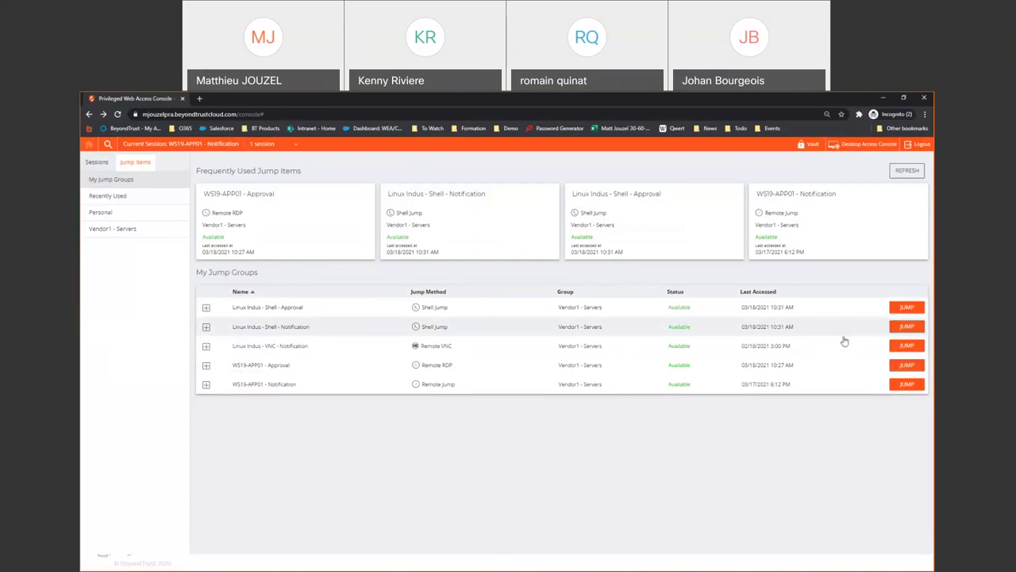
Request access to Linux Indus - Shell - Approval with the reason 'Besoin d'acces distant'
{"action": "left_click", "coordinate": [906, 307]}
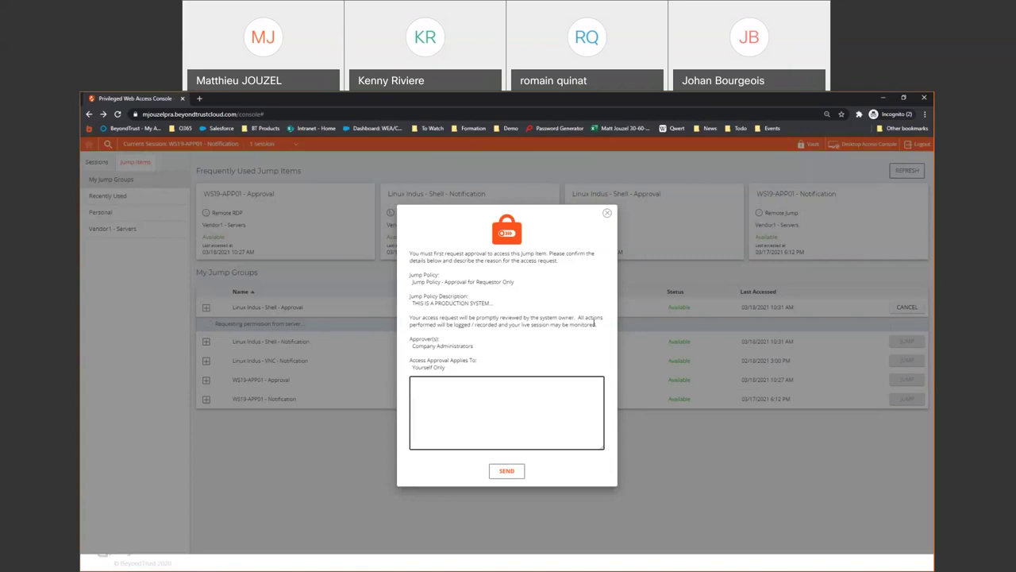
{"action": "type", "text": "Besoin d'acces distant"}
{"action": "left_click_drag", "start_coordinate": [412, 346], "coordinate": [478, 350]}
{"action": "left_click", "coordinate": [474, 350]}
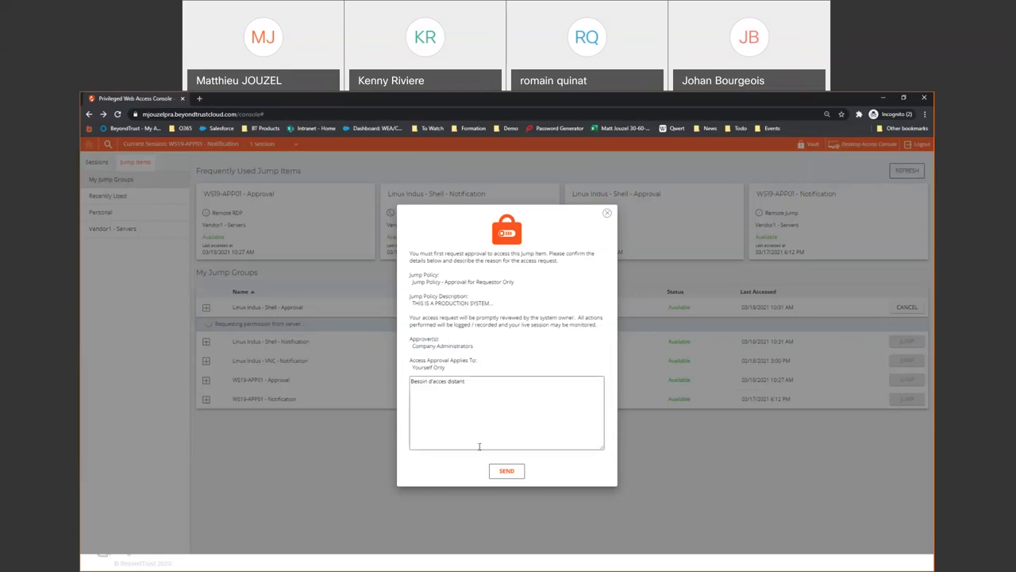
{"action": "left_click", "coordinate": [505, 472]}
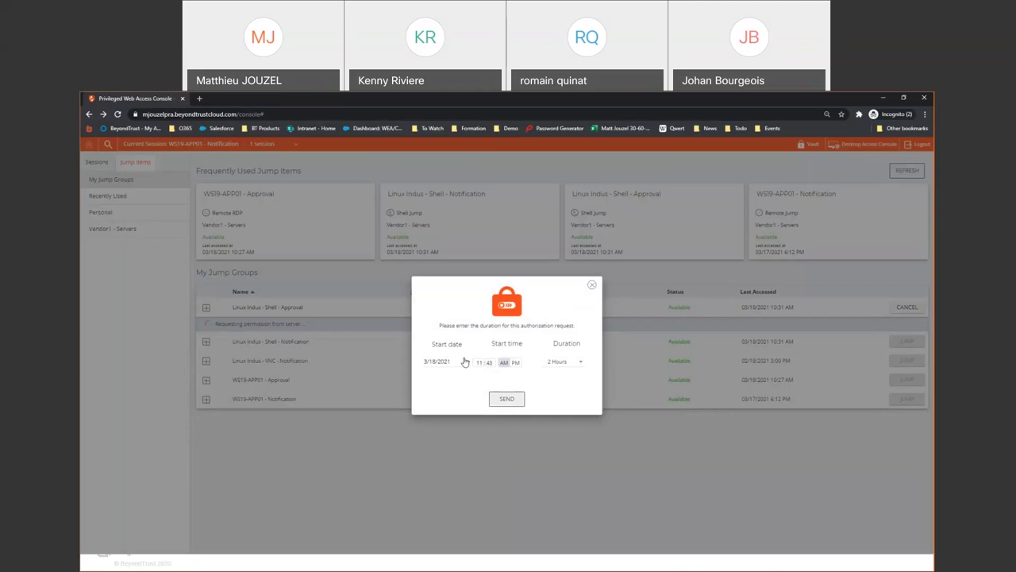
Send the request with a 2 Hours duration and acknowledge the overlapping request #5 error
{"action": "left_click", "coordinate": [579, 361]}
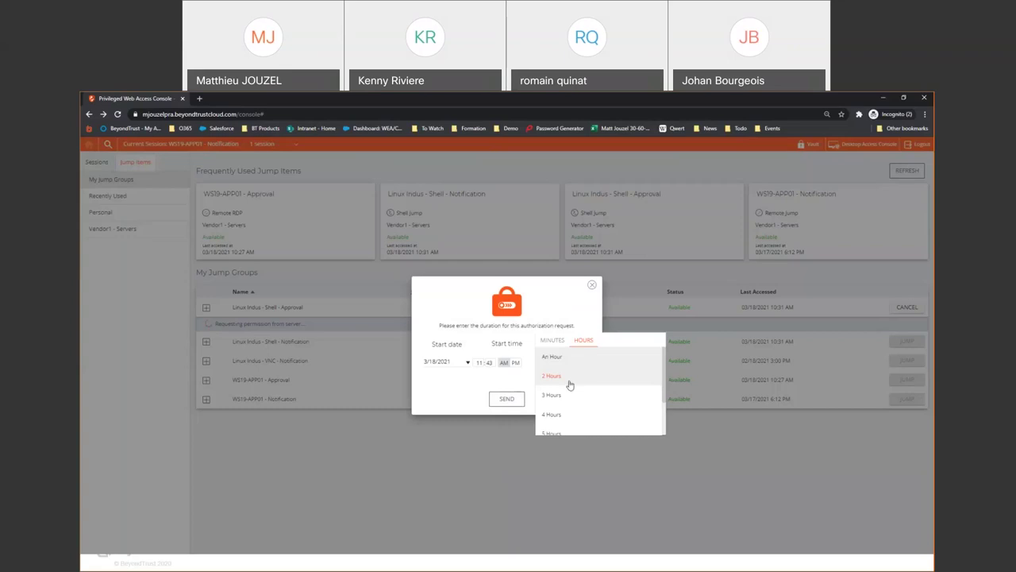
{"action": "scroll", "coordinate": [588, 413], "scroll_direction": "down", "scroll_amount": 2}
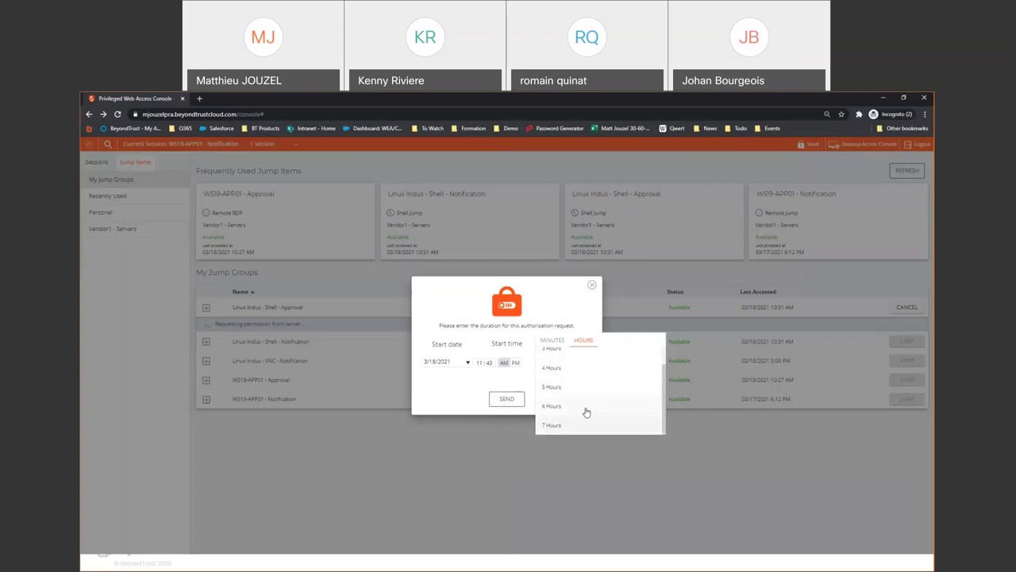
{"action": "left_click", "coordinate": [531, 381]}
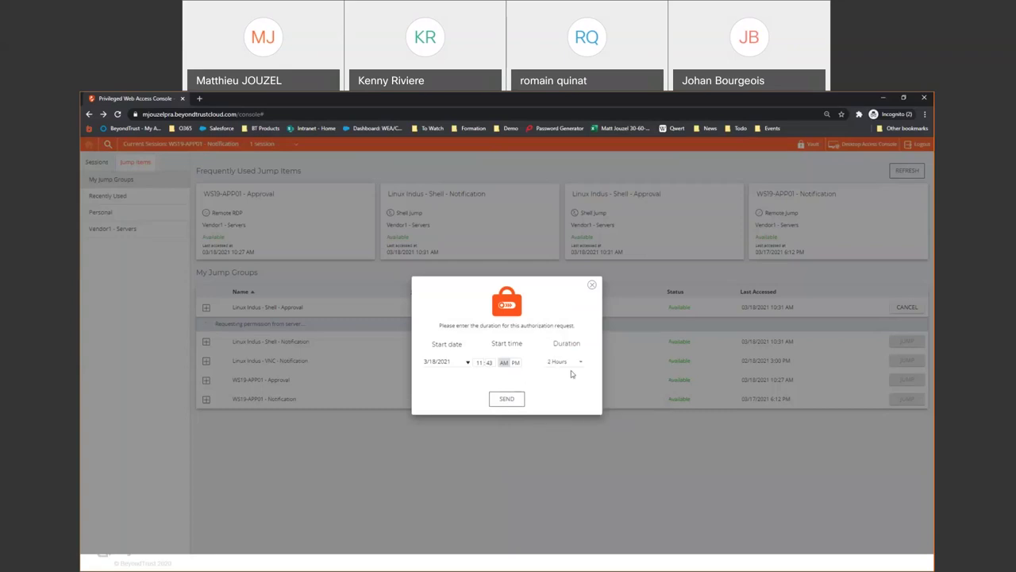
{"action": "left_click", "coordinate": [517, 401]}
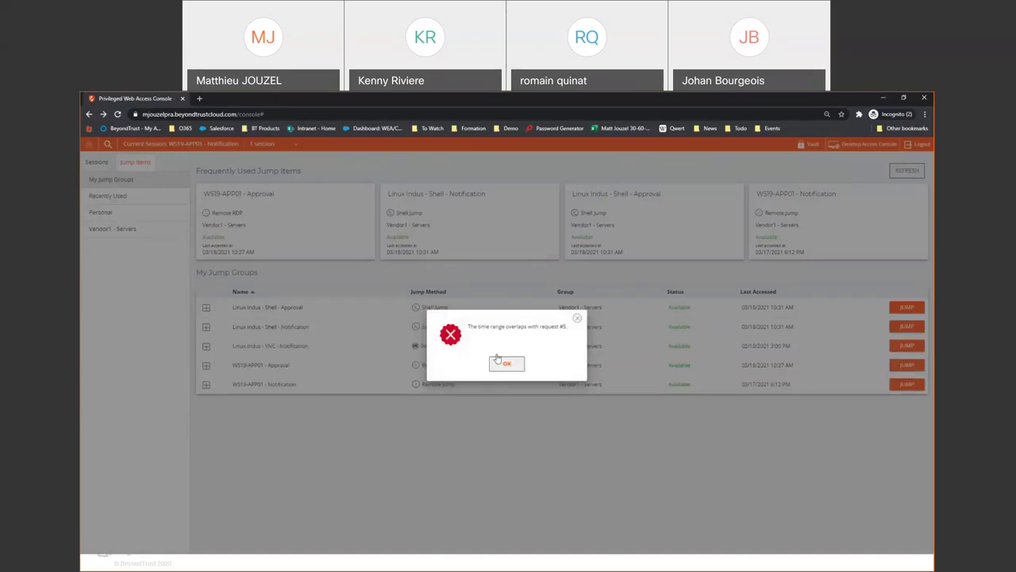
{"action": "left_click", "coordinate": [506, 364]}
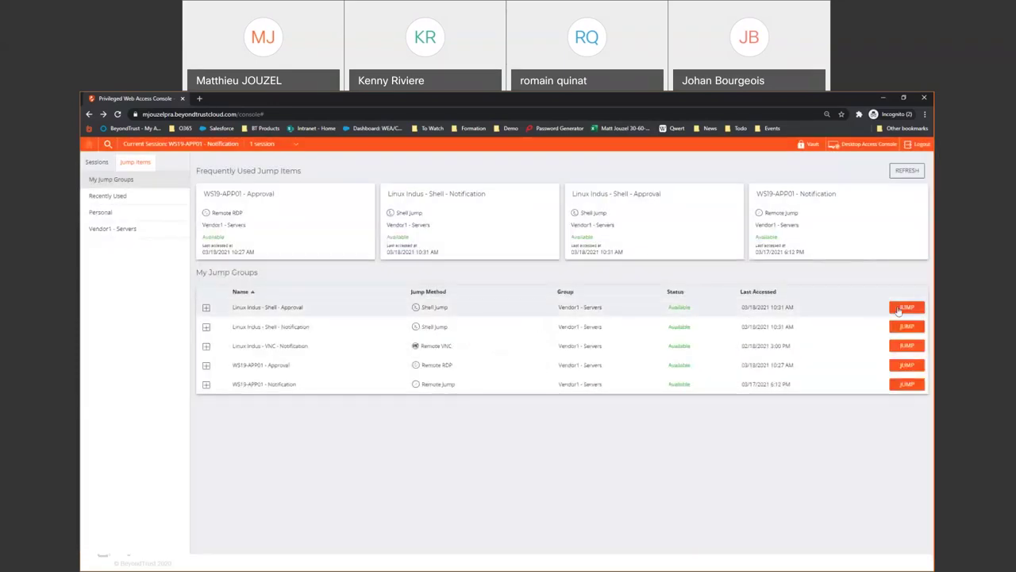
Request 2 hours of Linux Indus - Shell - Approval access starting 3/19/2021, then switch to the Windows 10 VM
{"action": "left_click", "coordinate": [901, 310]}
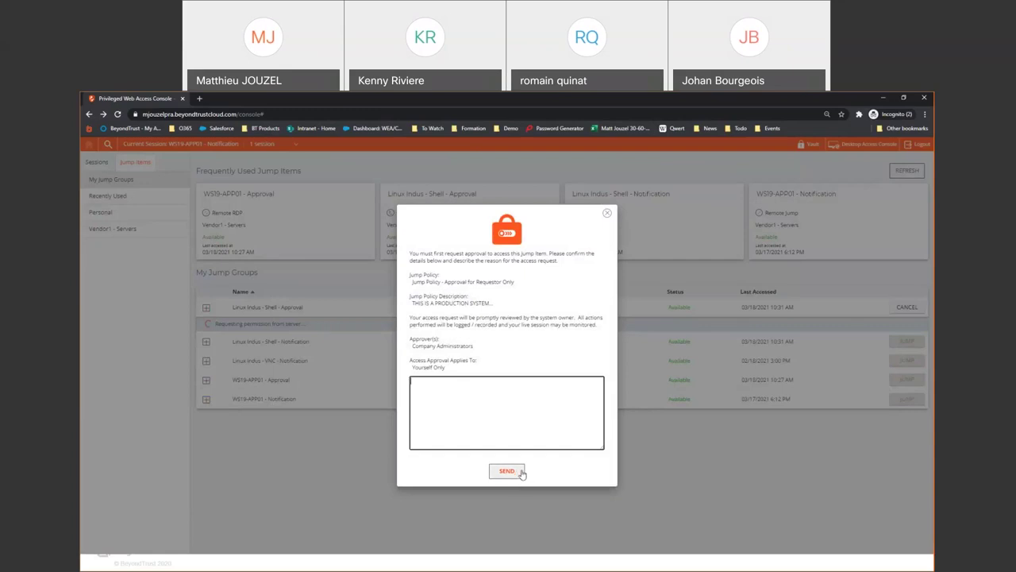
{"action": "left_click", "coordinate": [506, 471]}
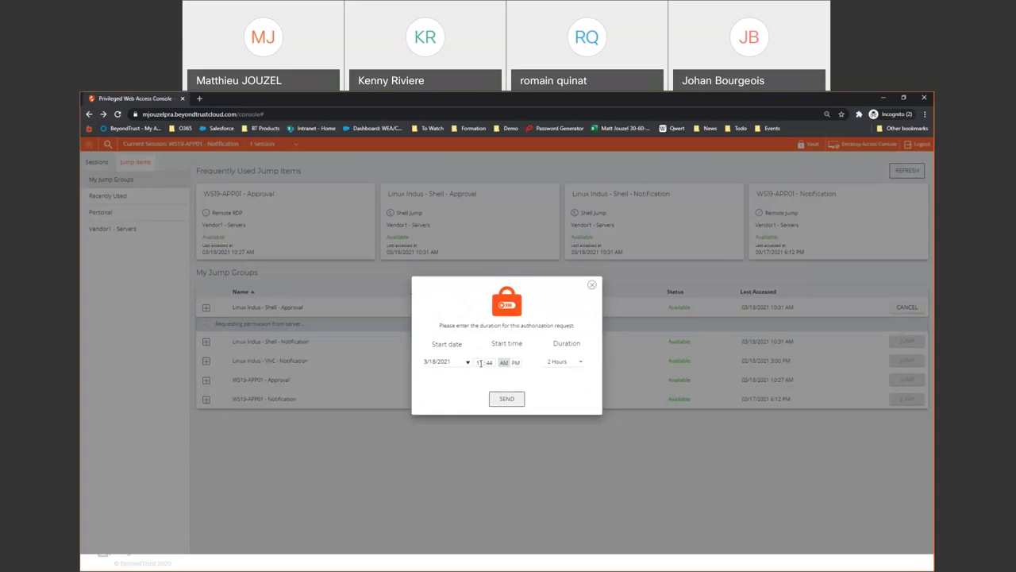
{"action": "left_click", "coordinate": [445, 361]}
{"action": "left_click", "coordinate": [527, 449]}
{"action": "left_click", "coordinate": [506, 399]}
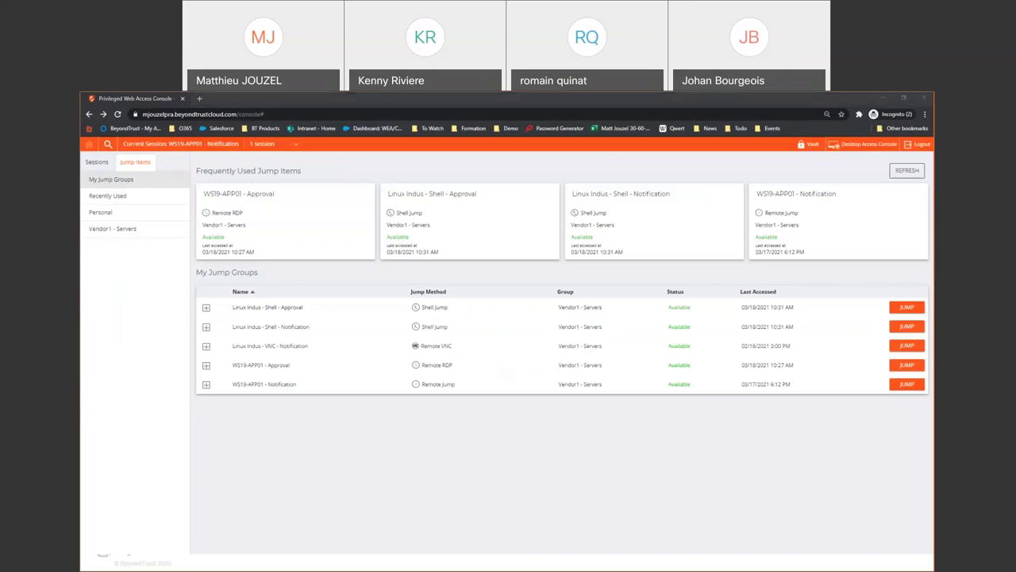
{"action": "key", "text": "alt+Tab"}
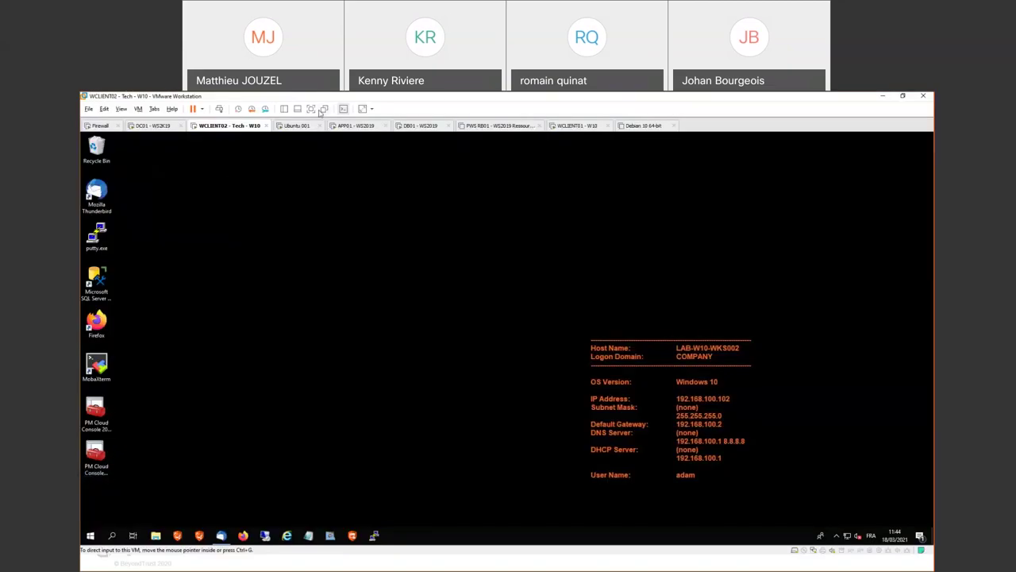
In the full-screen VM, read the Thunderbird notification emails and follow request 6's response link
{"action": "left_click", "coordinate": [311, 109]}
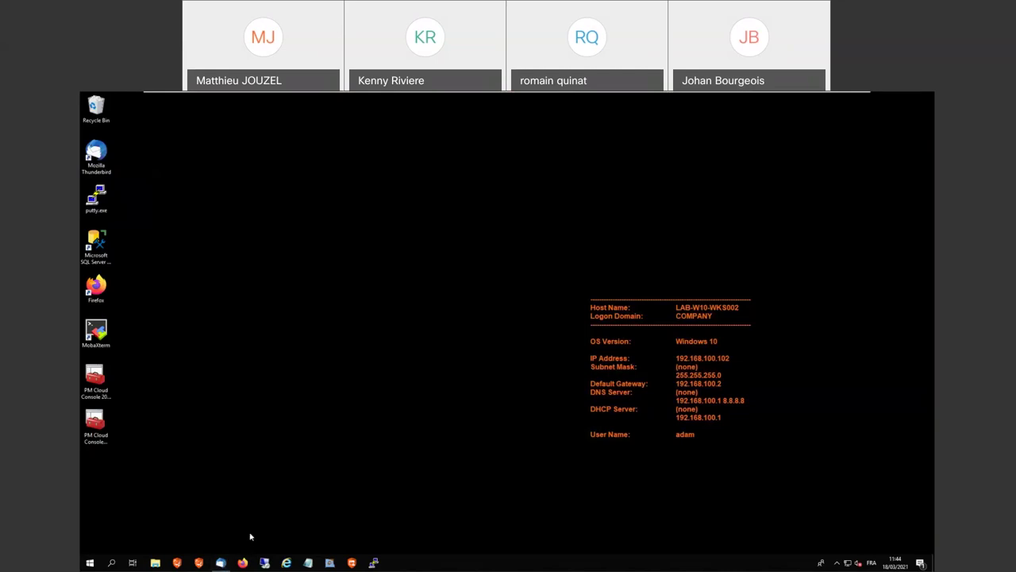
{"action": "left_click", "coordinate": [221, 563]}
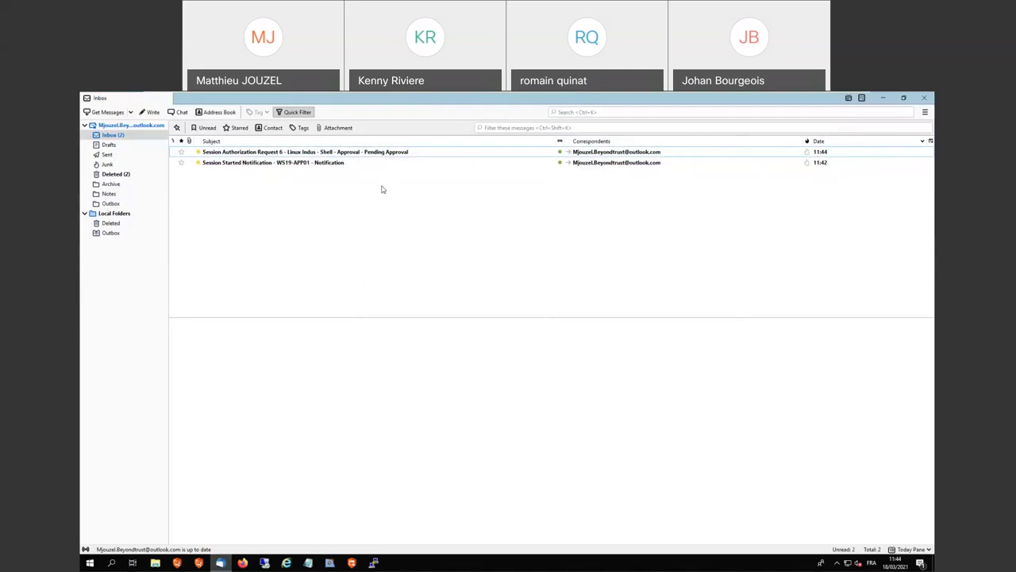
{"action": "left_click", "coordinate": [295, 162]}
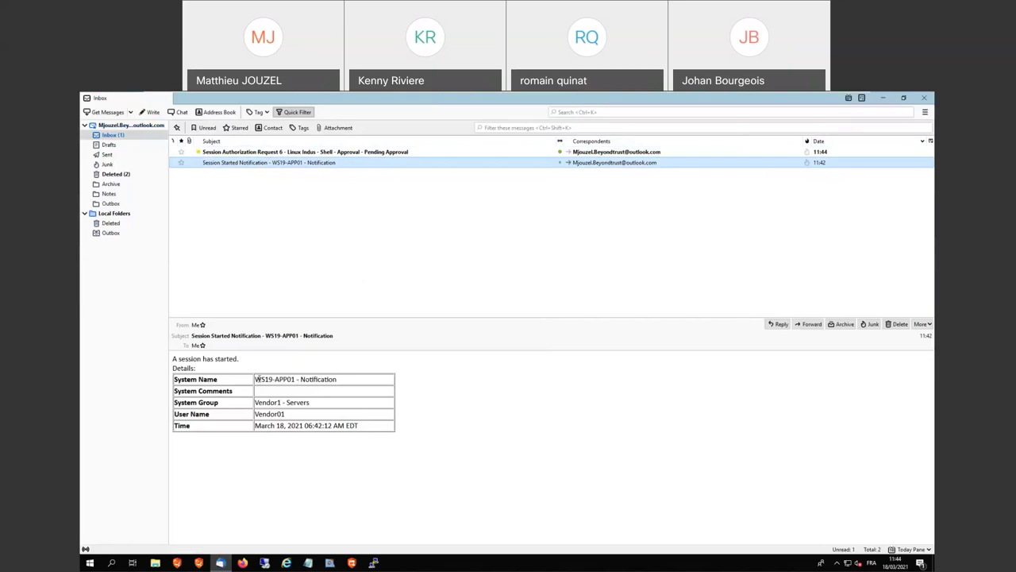
{"action": "left_click", "coordinate": [350, 152]}
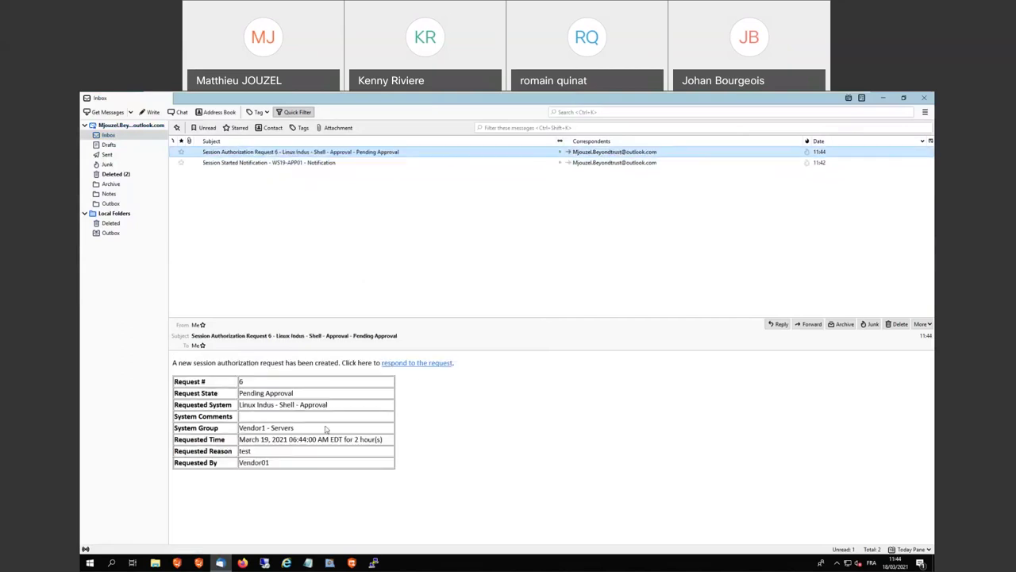
{"action": "left_click", "coordinate": [443, 363]}
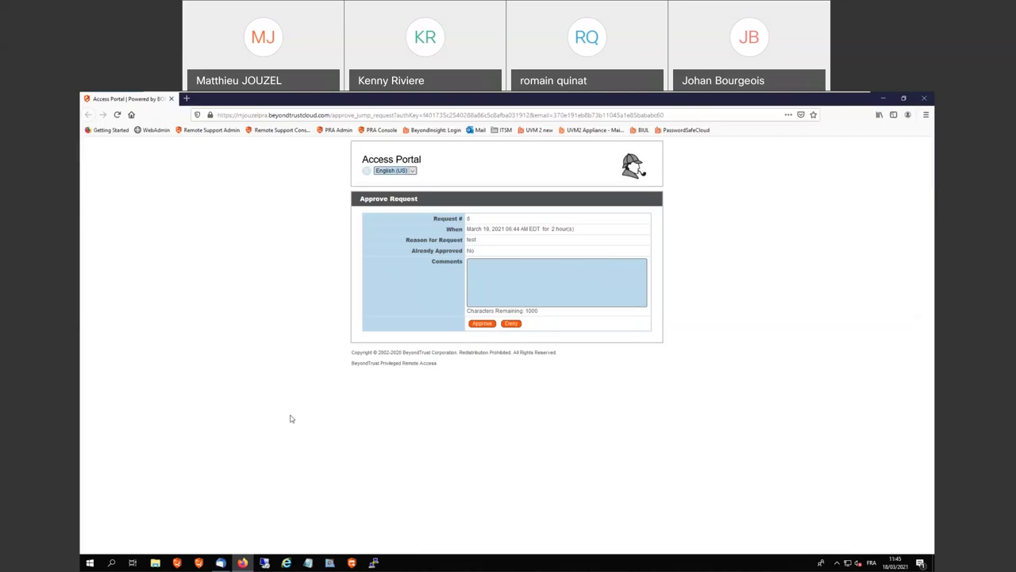
Review request 6's email details, including the requester and the Vendor1 - Servers group
{"action": "key", "text": "alt+Tab"}
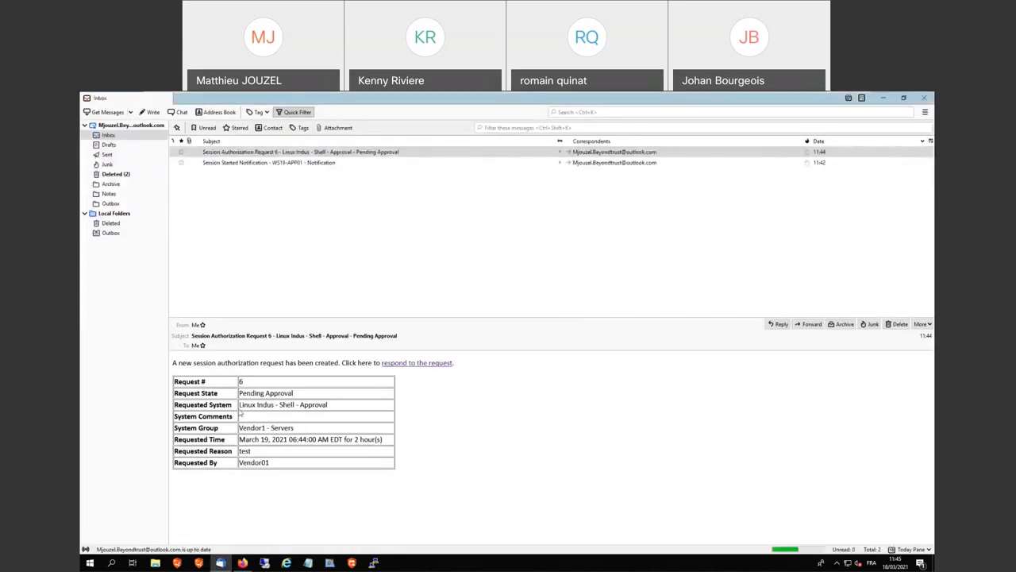
{"action": "mouse_move", "coordinate": [273, 462]}
{"action": "left_mouse_down"}
{"action": "mouse_move", "coordinate": [176, 461]}
{"action": "mouse_move", "coordinate": [280, 456]}
{"action": "left_mouse_up"}
{"action": "left_click", "coordinate": [280, 456]}
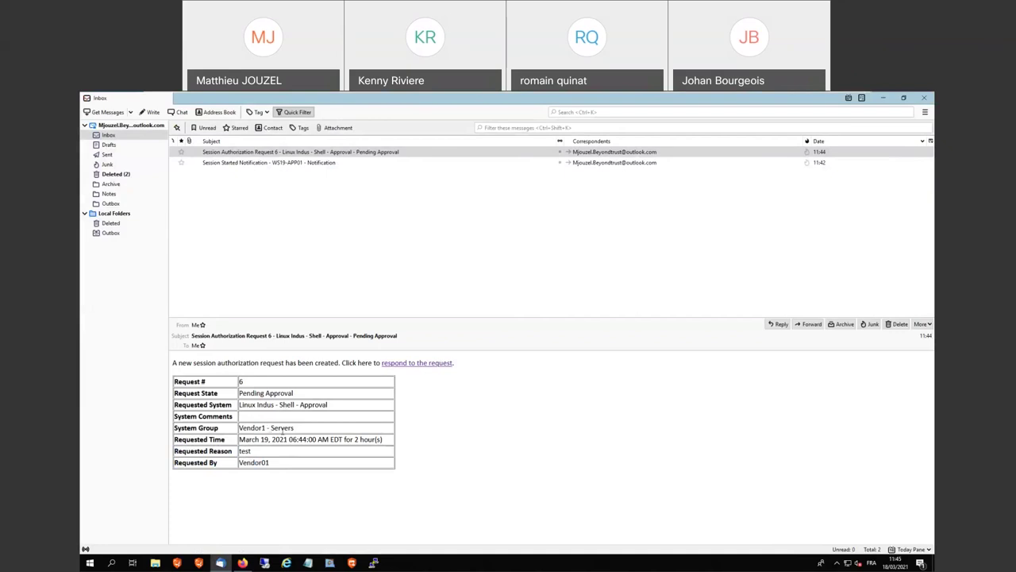
{"action": "left_click_drag", "start_coordinate": [299, 430], "coordinate": [224, 432]}
{"action": "left_click", "coordinate": [317, 427]}
Deny request 6 in the Access Portal with the comment 'Ok go', then return to the web console
{"action": "key", "text": "alt+Tab"}
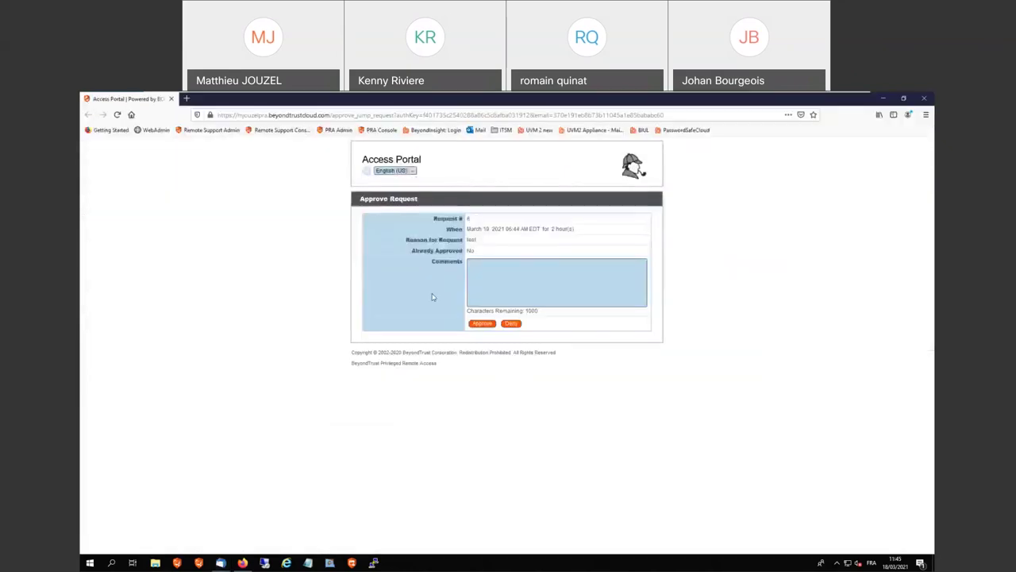
{"action": "left_click", "coordinate": [501, 279]}
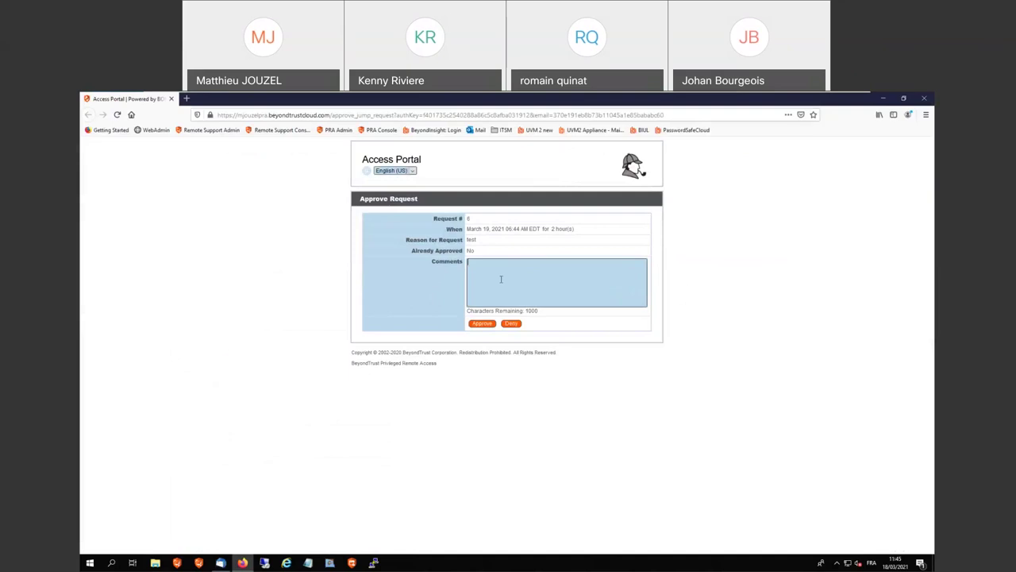
{"action": "type", "text": "Ok go"}
{"action": "left_click", "coordinate": [511, 324]}
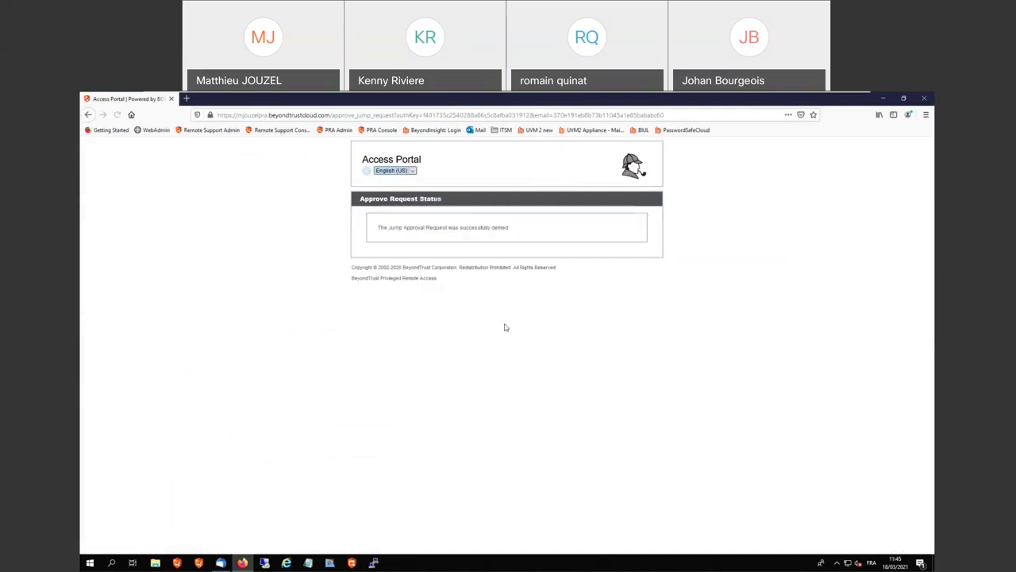
{"action": "key", "text": "alt+Tab"}
{"action": "key", "text": "alt+Tab"}
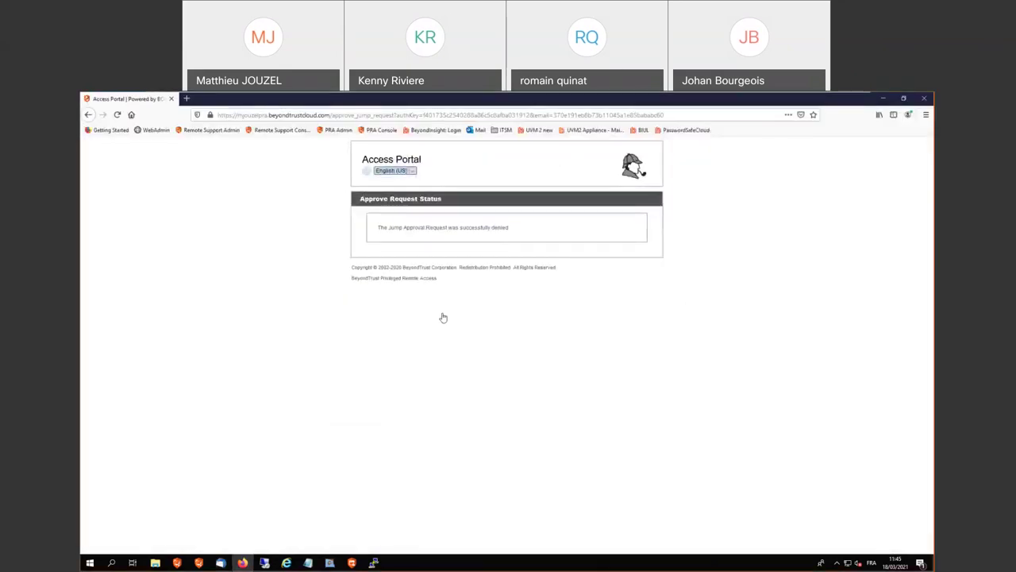
{"action": "key", "text": "alt+Tab"}
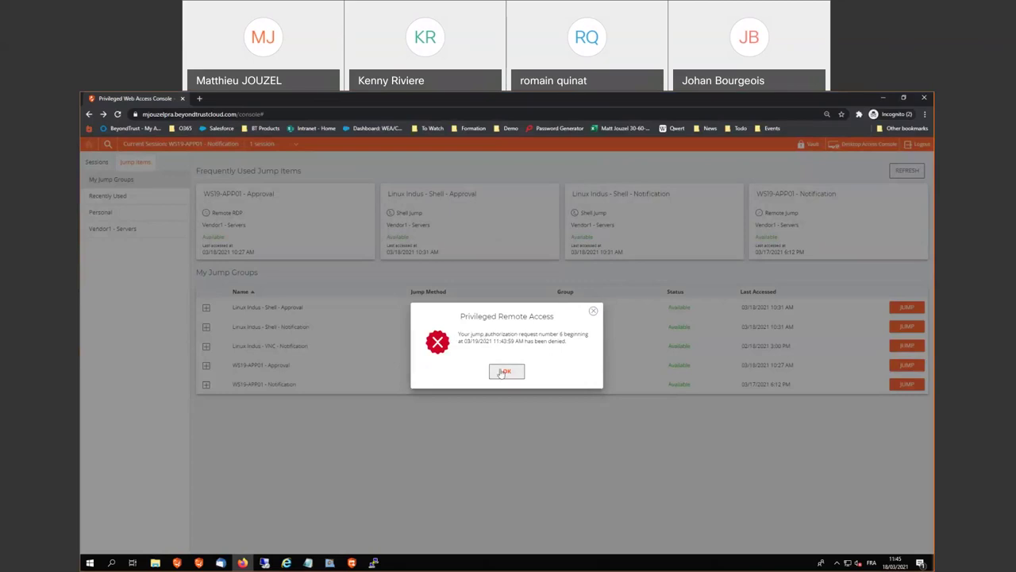
Clear the denial notice and try jumping to Linux Indus - Shell - Notification, which fails with a connection error
{"action": "left_click", "coordinate": [505, 372]}
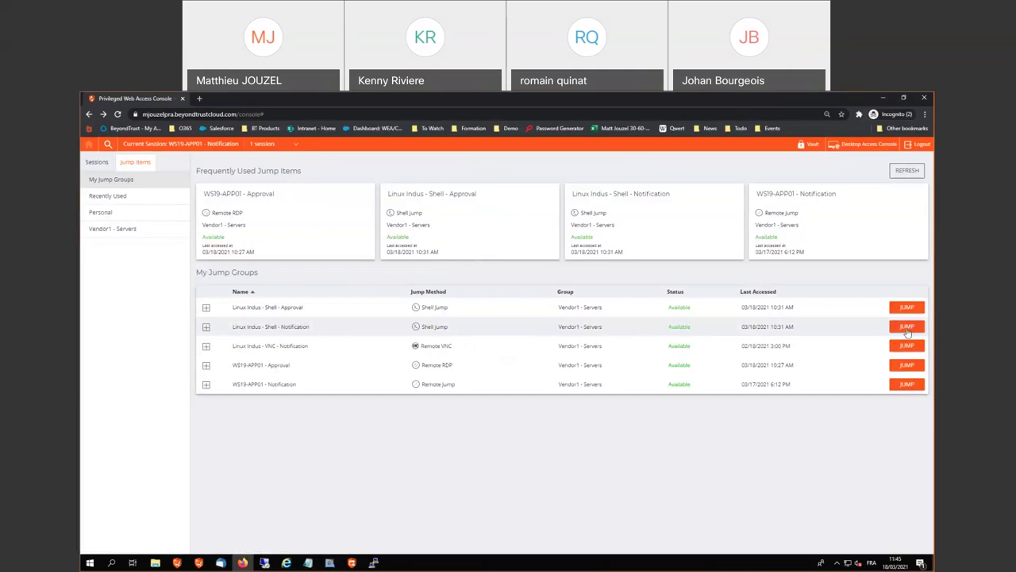
{"action": "left_click", "coordinate": [909, 332]}
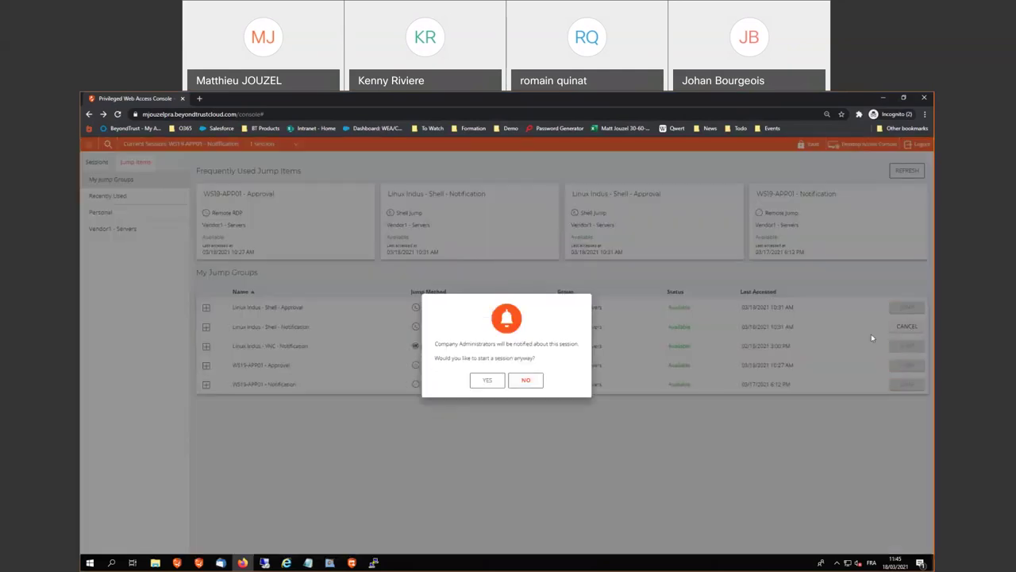
{"action": "left_click", "coordinate": [487, 381]}
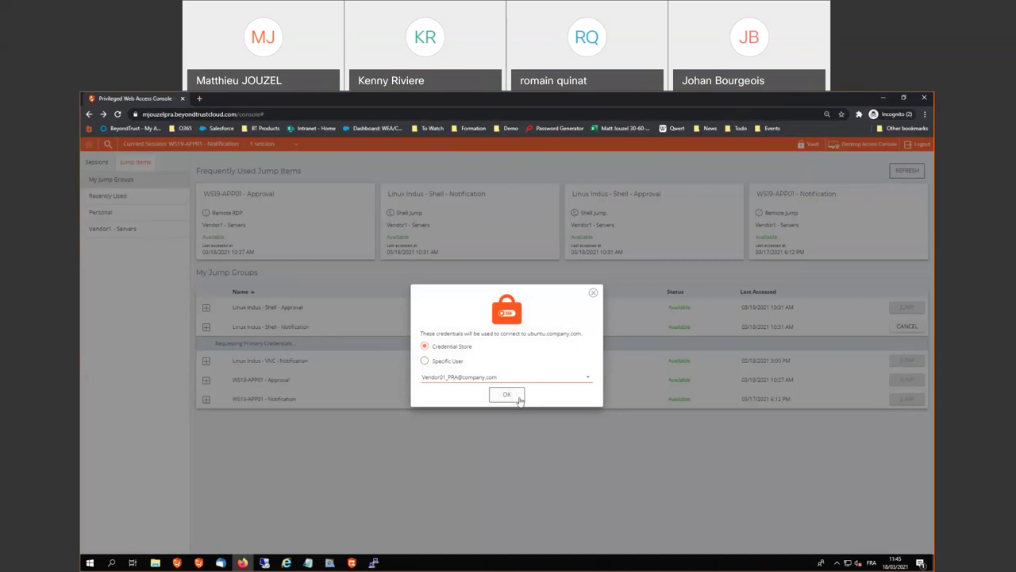
{"action": "left_click", "coordinate": [511, 400]}
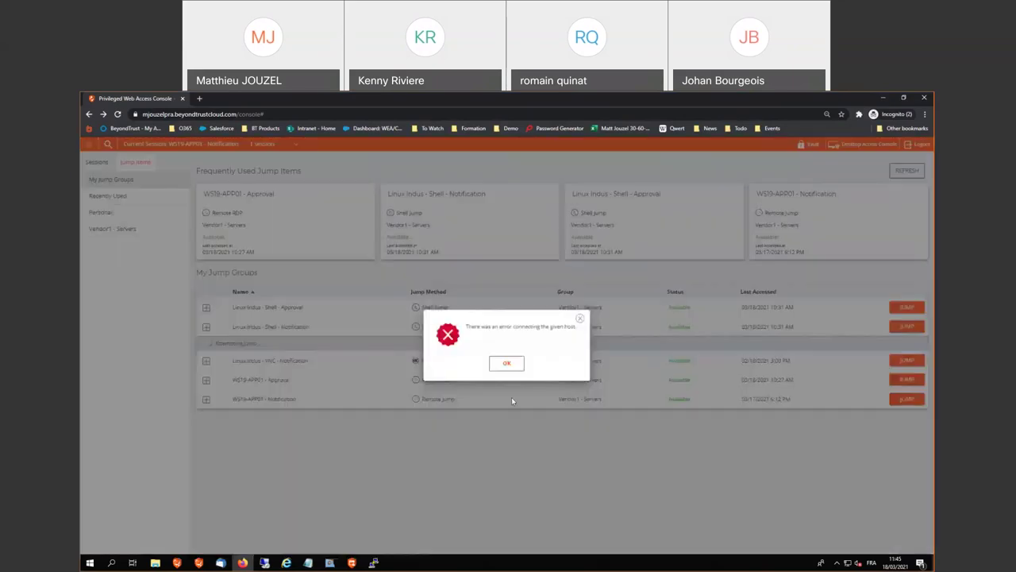
{"action": "left_click", "coordinate": [507, 364]}
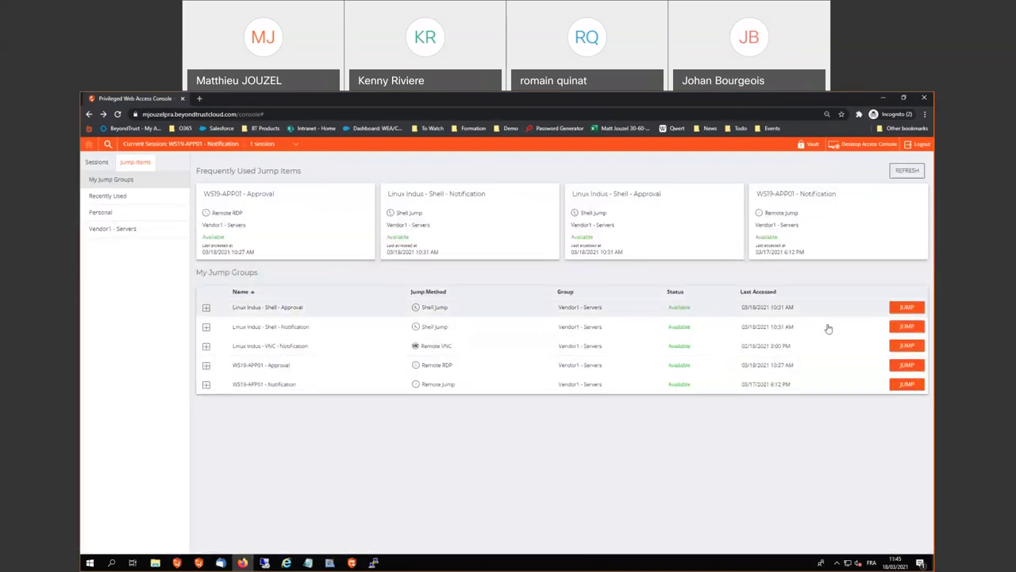
Request 2 hours on Linux Indus - Shell - Approval with reason 'test', rejected as overlapping request #5
{"action": "left_click", "coordinate": [907, 307]}
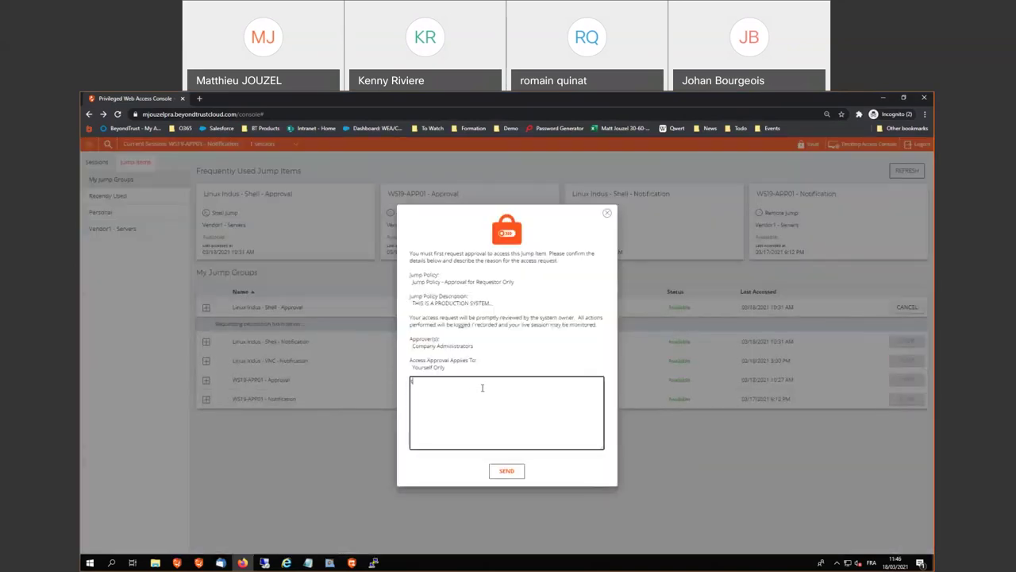
{"action": "type", "text": "test"}
{"action": "left_click", "coordinate": [507, 471]}
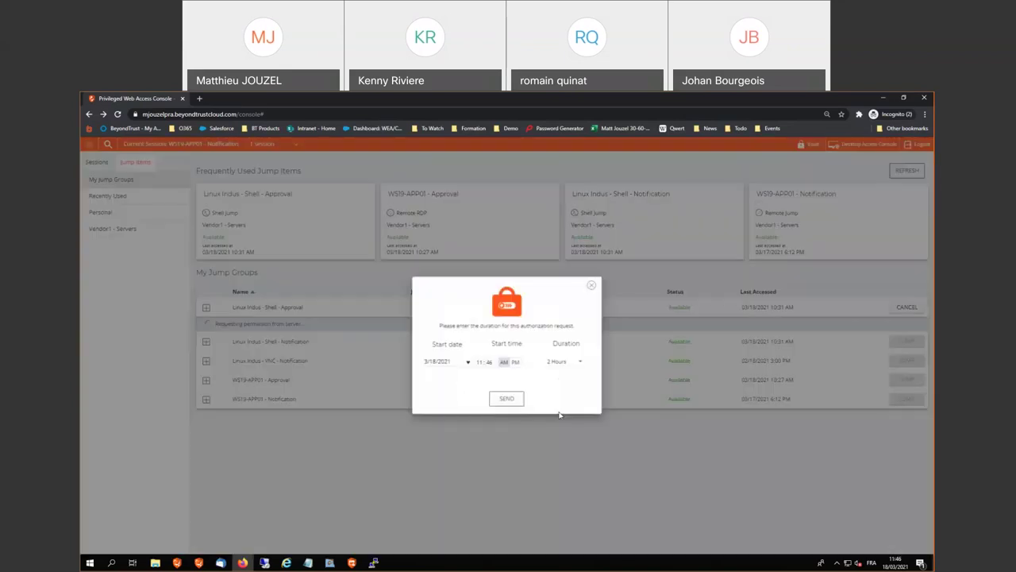
{"action": "left_click", "coordinate": [511, 403]}
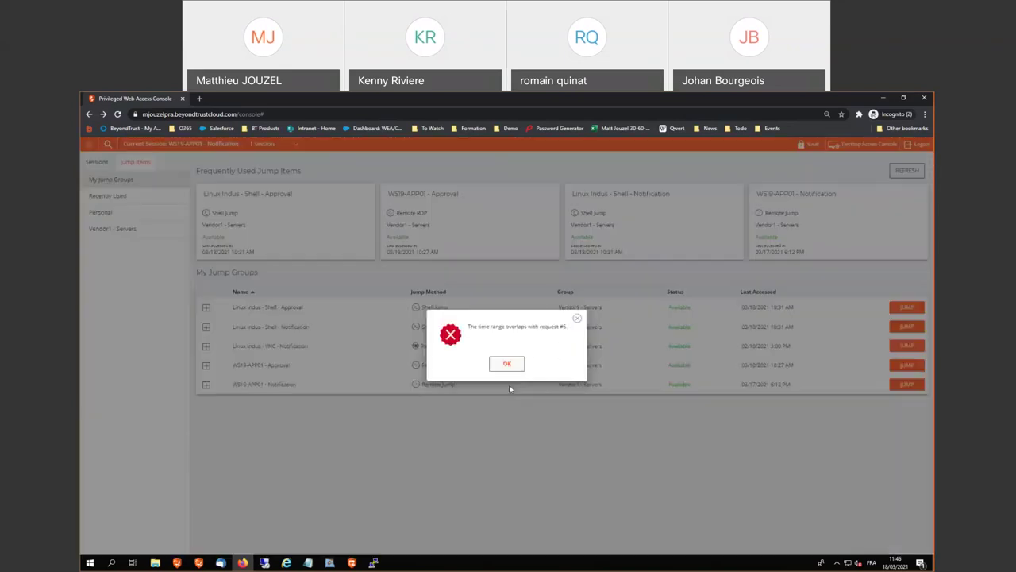
{"action": "left_click", "coordinate": [514, 364]}
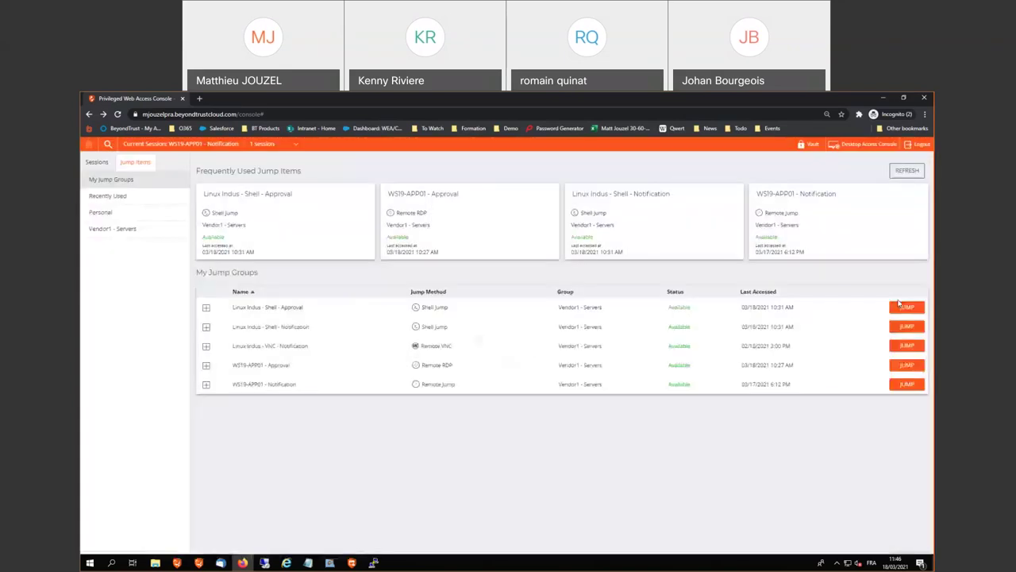
Start a shell jump to Linux Indus - Shell - Notification with the stored vendor credentials, reaching the Ubuntu login
{"action": "left_click", "coordinate": [206, 308]}
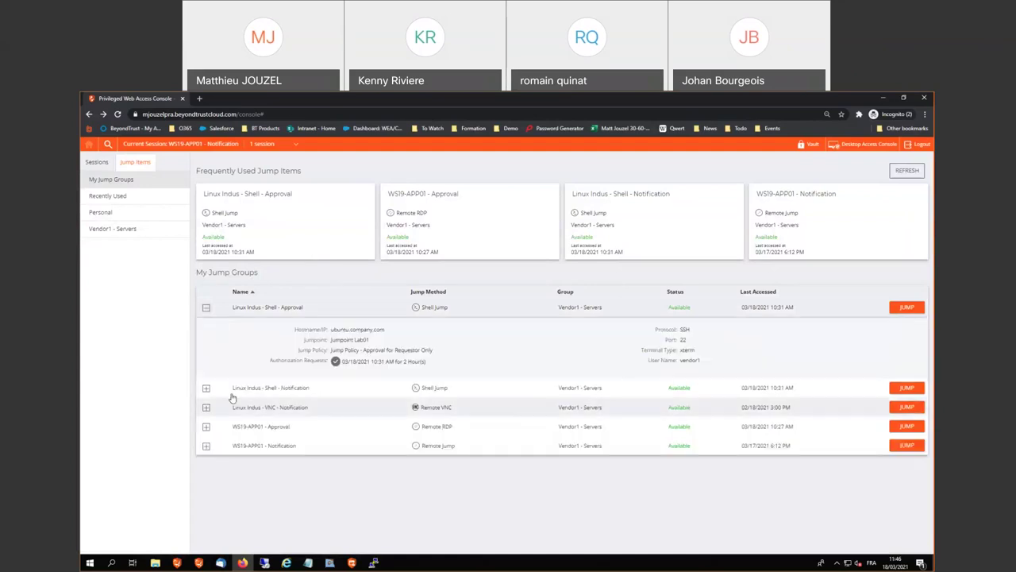
{"action": "left_click", "coordinate": [207, 388]}
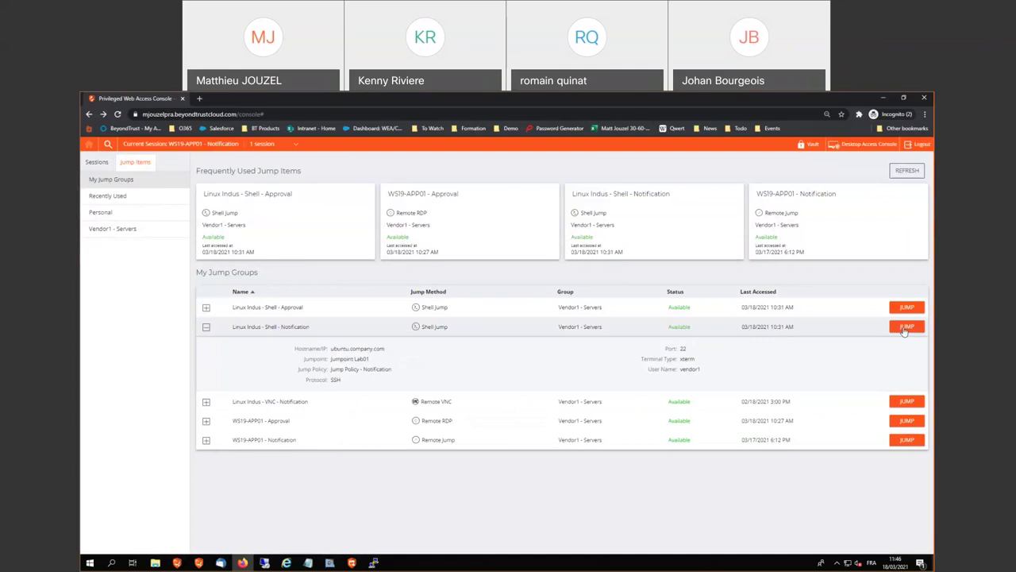
{"action": "left_click", "coordinate": [905, 328]}
{"action": "left_click", "coordinate": [490, 378]}
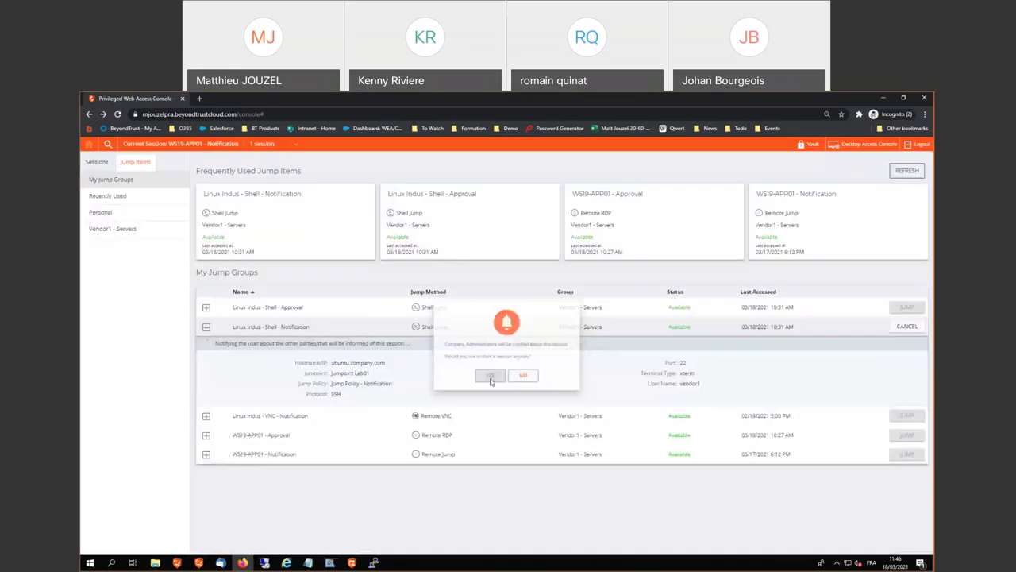
{"action": "left_click", "coordinate": [507, 395]}
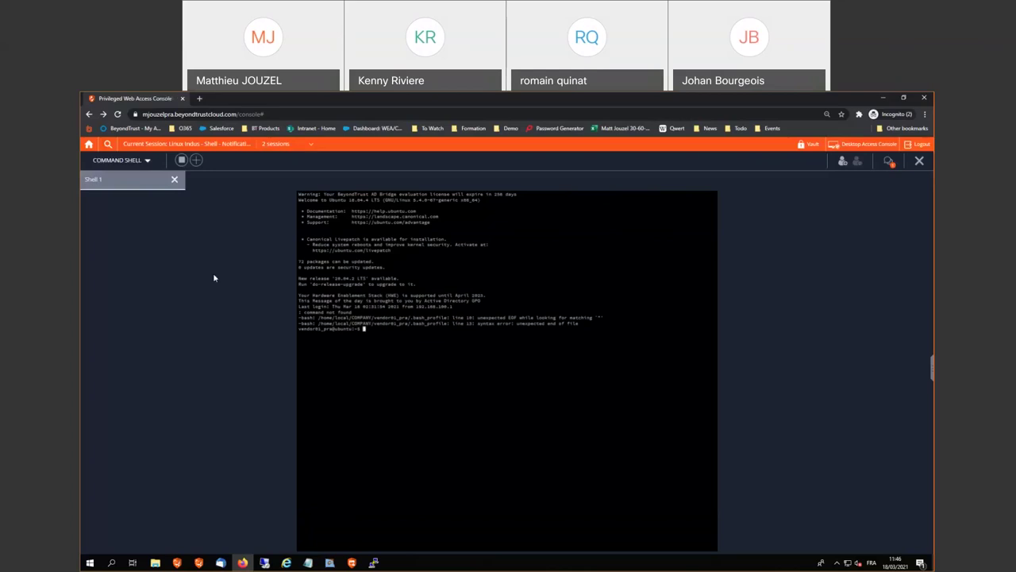
Run ls and pwd in the Linux Indus shell, then end the session
{"action": "left_click_drag", "start_coordinate": [326, 330], "coordinate": [311, 331]}
{"action": "left_click", "coordinate": [312, 331]}
{"action": "type", "text": "ls"}
{"action": "key", "text": "Return"}
{"action": "type", "text": "pwd"}
{"action": "key", "text": "Return"}
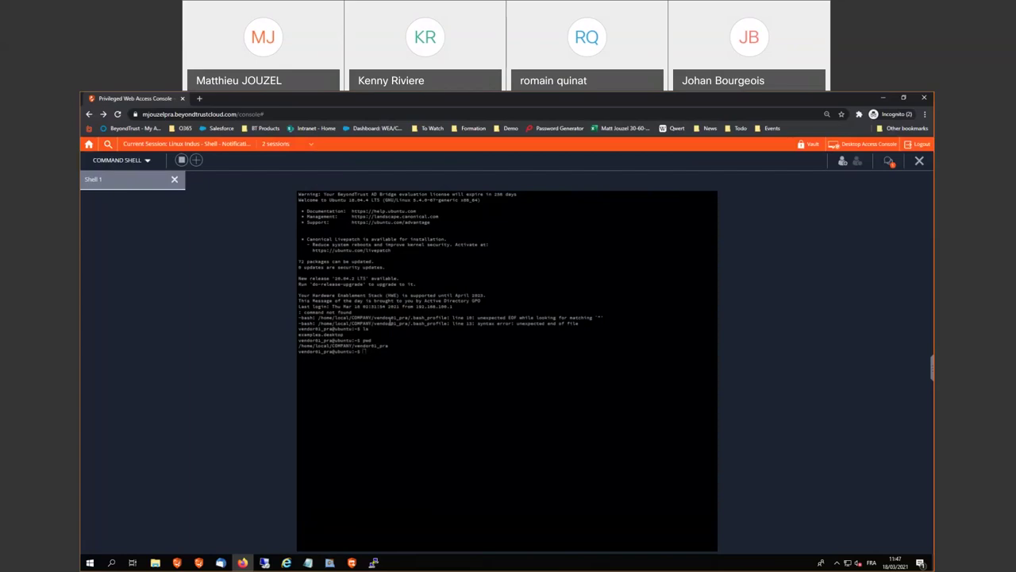
{"action": "left_click", "coordinate": [921, 161]}
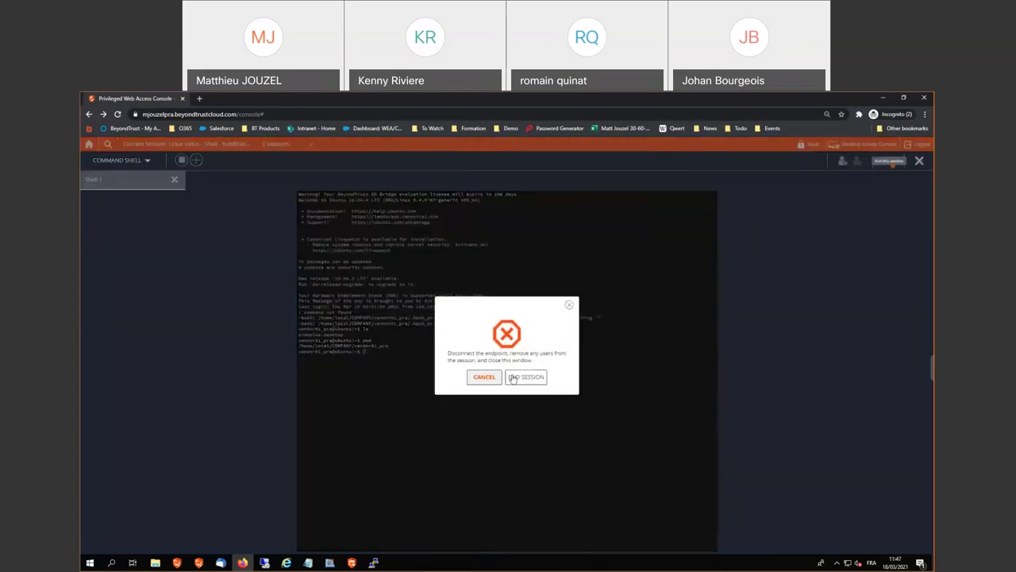
{"action": "left_click", "coordinate": [520, 376]}
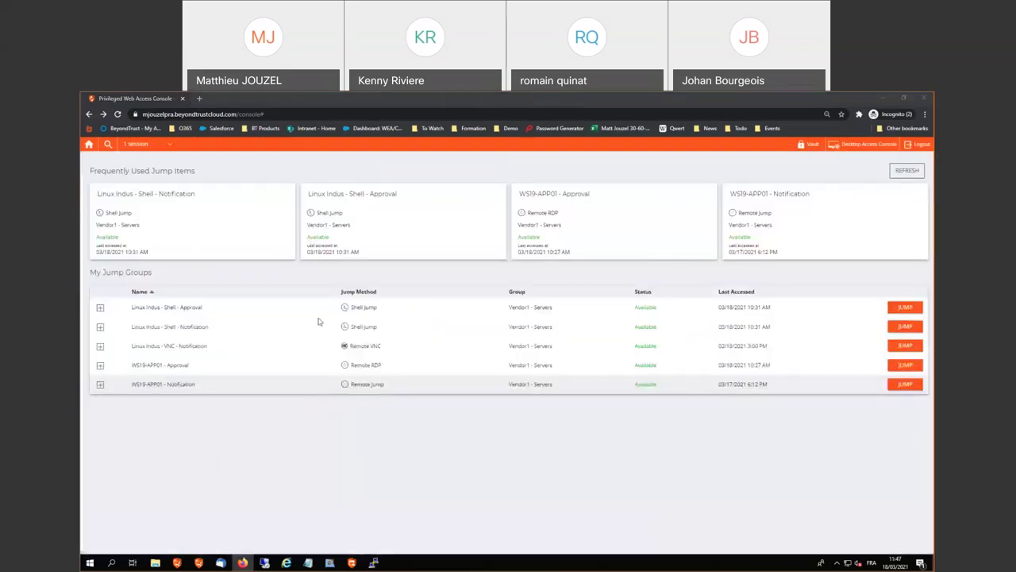
Close Firefox and Thunderbird to reveal the LAB-W10-WKS002 desktop
{"action": "key", "text": "alt+Tab"}
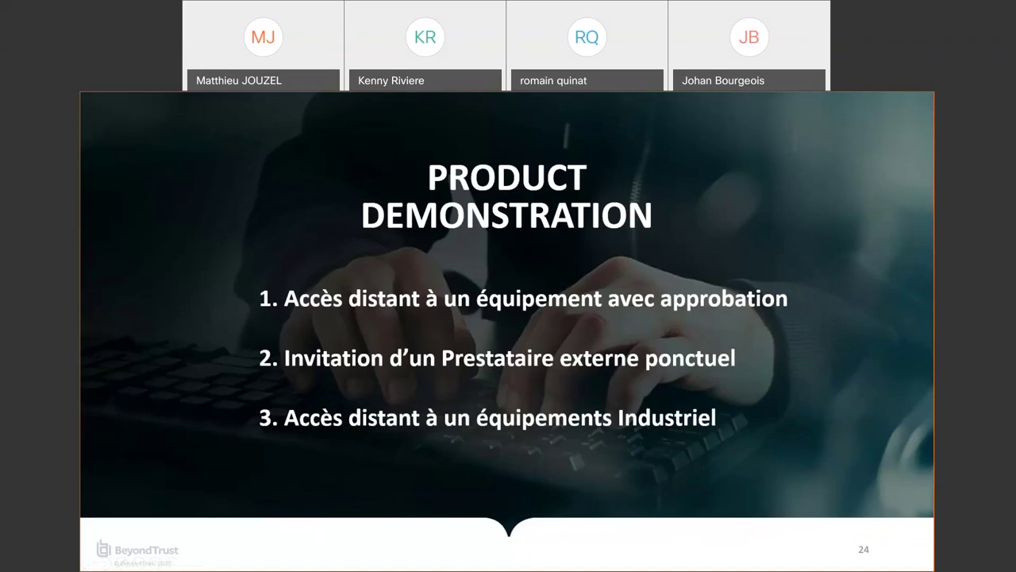
{"action": "key", "text": "alt+Tab"}
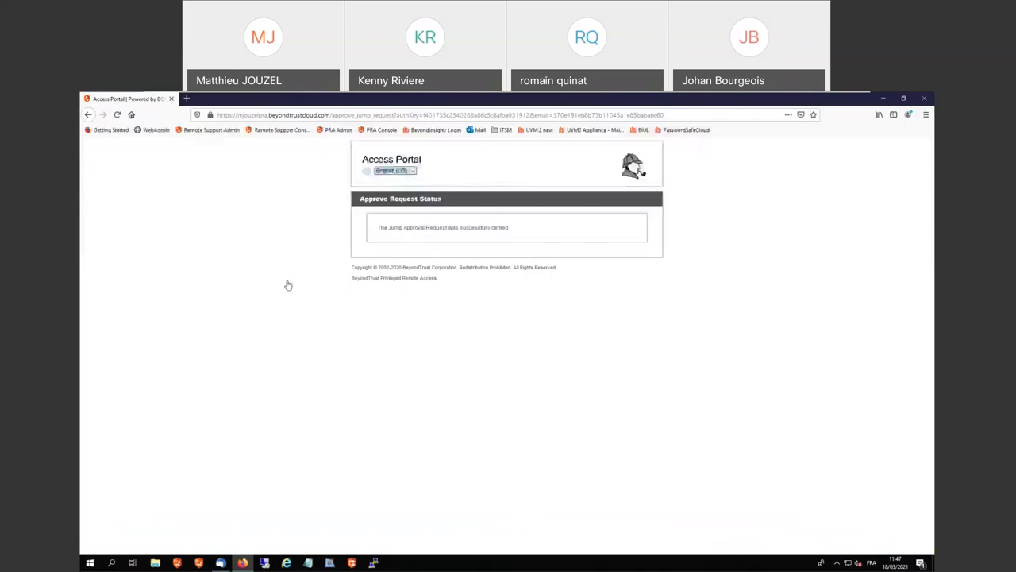
{"action": "left_click", "coordinate": [923, 100]}
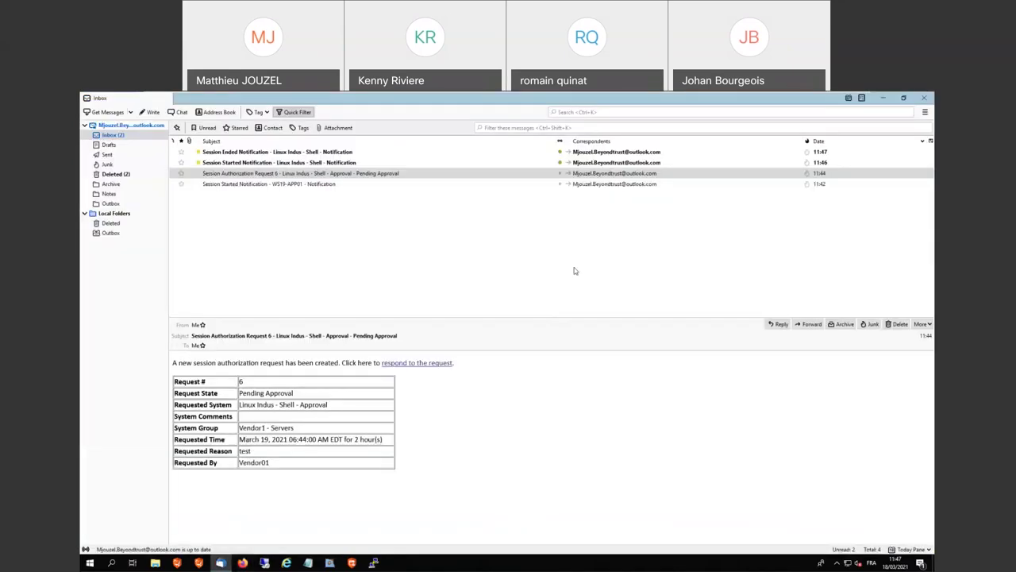
{"action": "left_click", "coordinate": [921, 99]}
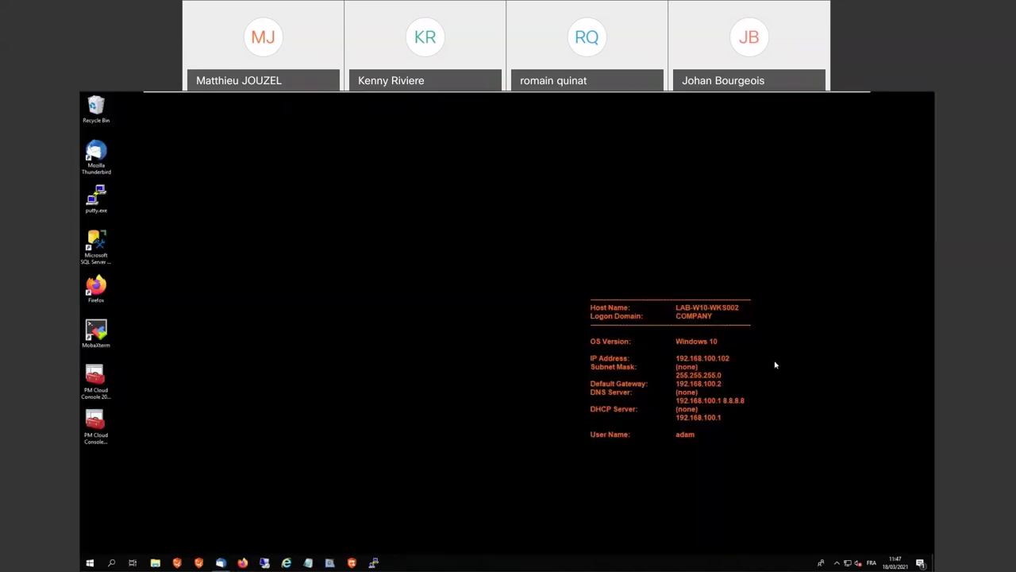
Launch the PRA desktop access console from the taskbar and log in with the username
{"action": "left_click", "coordinate": [198, 563]}
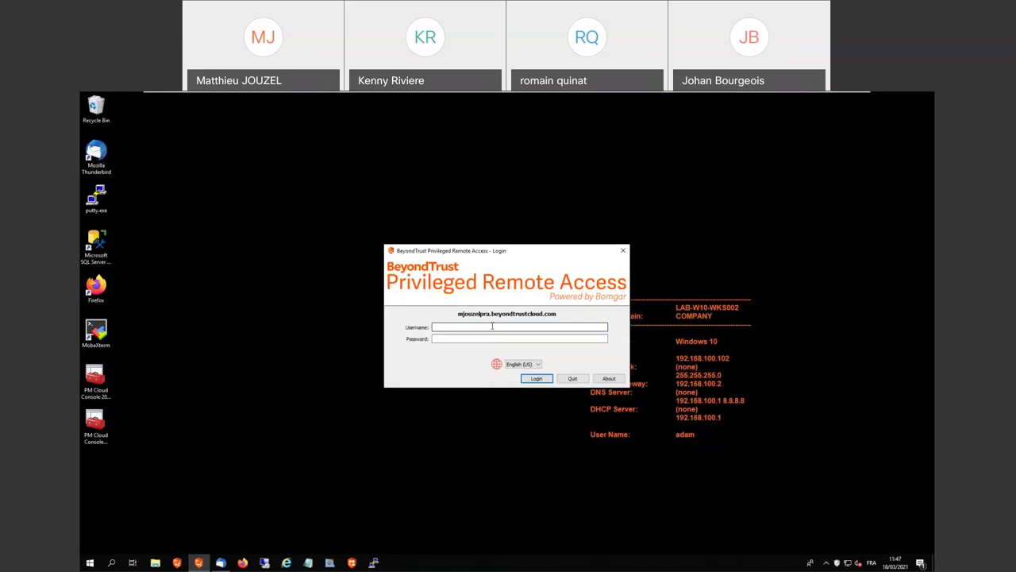
{"action": "type", "text": "adam"}
{"action": "key", "text": "Return"}
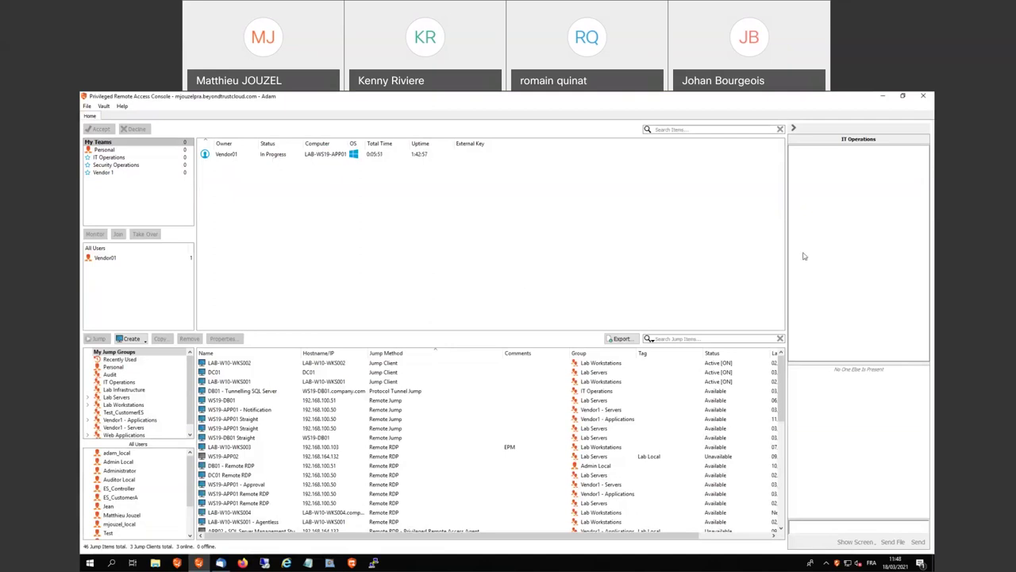
Take over Vendor01's WS19-APP01 session, then end it for everyone
{"action": "mouse_move", "coordinate": [328, 159]}
{"action": "left_click", "coordinate": [367, 155]}
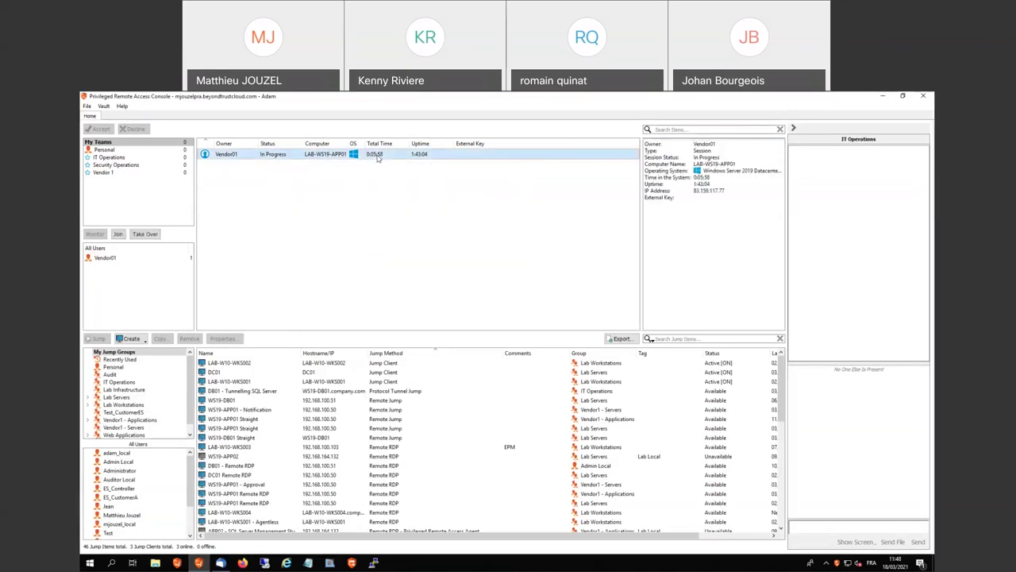
{"action": "right_click", "coordinate": [369, 156]}
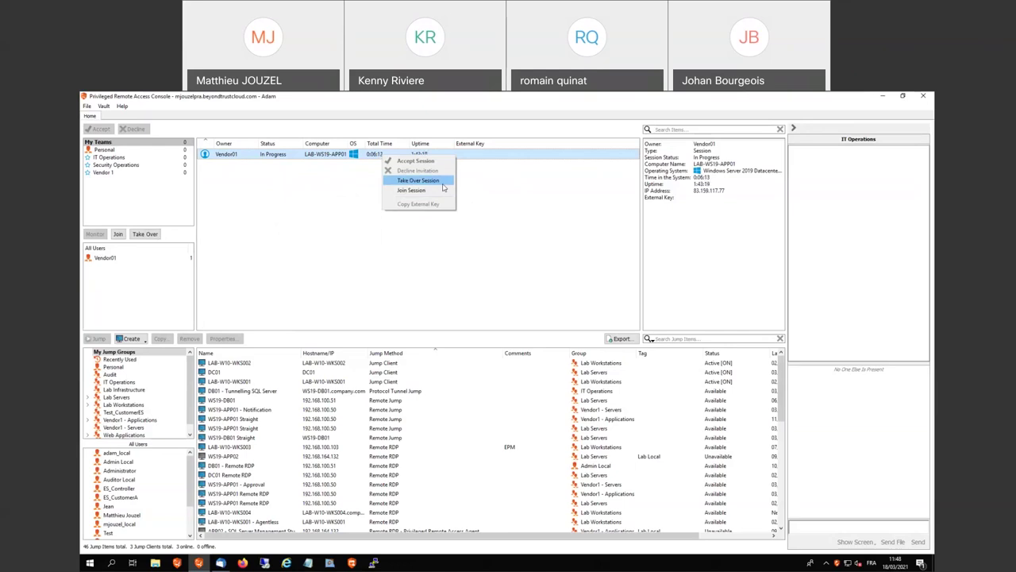
{"action": "left_click", "coordinate": [428, 181]}
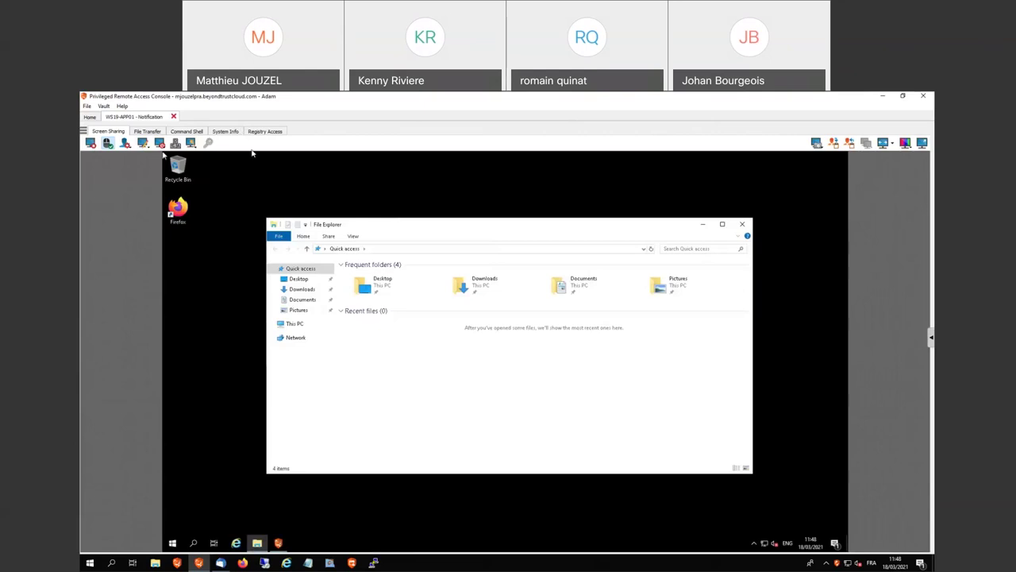
{"action": "left_click", "coordinate": [173, 116]}
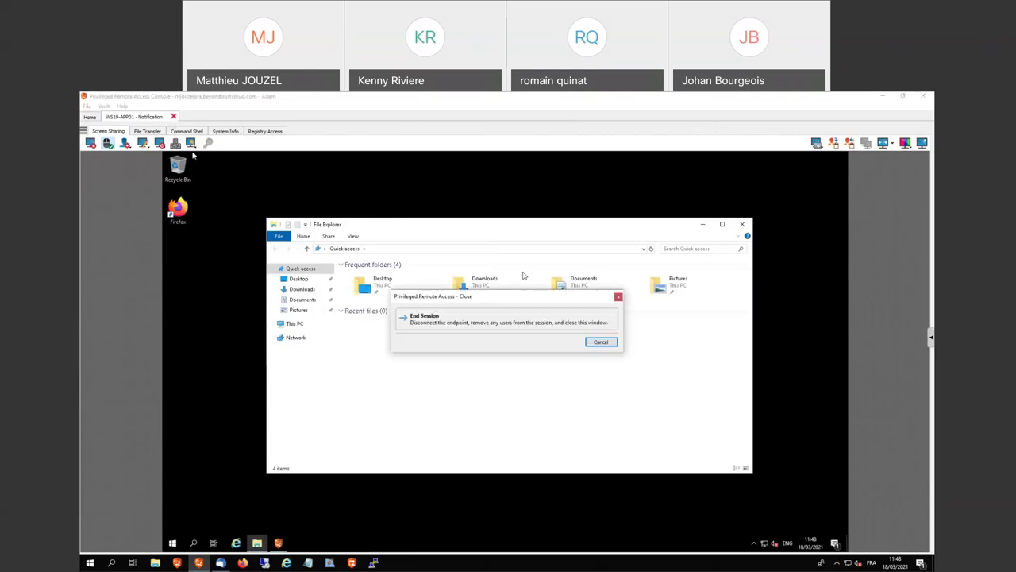
{"action": "left_click", "coordinate": [505, 321]}
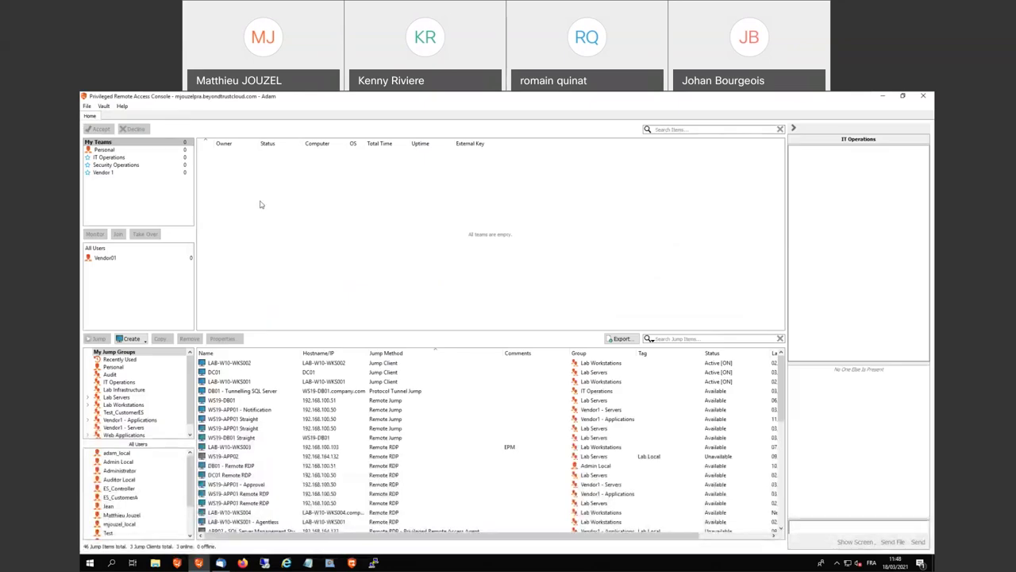
Jump to WS19-DB01 Straight in Lab Servers using the stored Credential Store account
{"action": "left_click", "coordinate": [147, 398]}
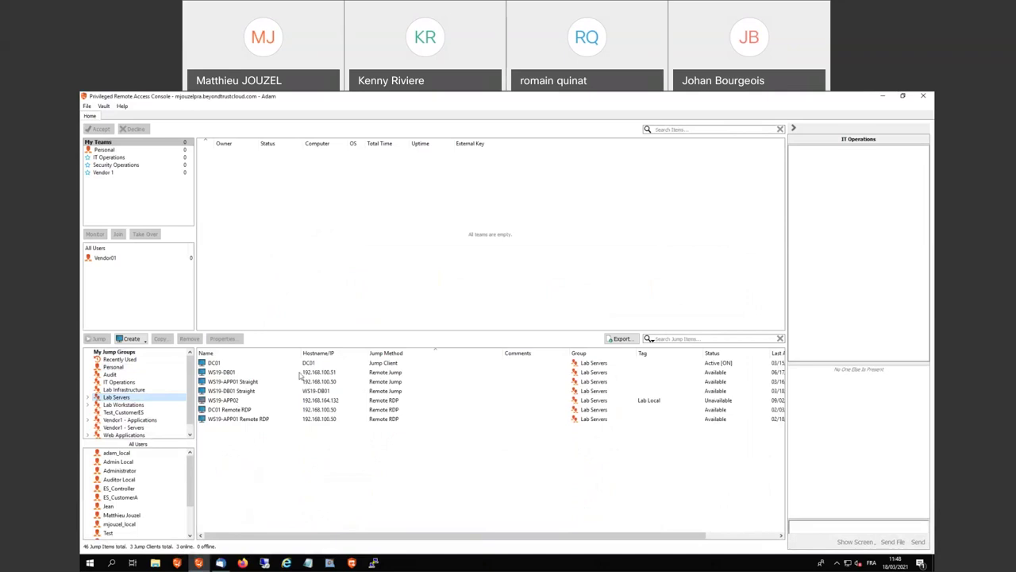
{"action": "double_click", "coordinate": [301, 392]}
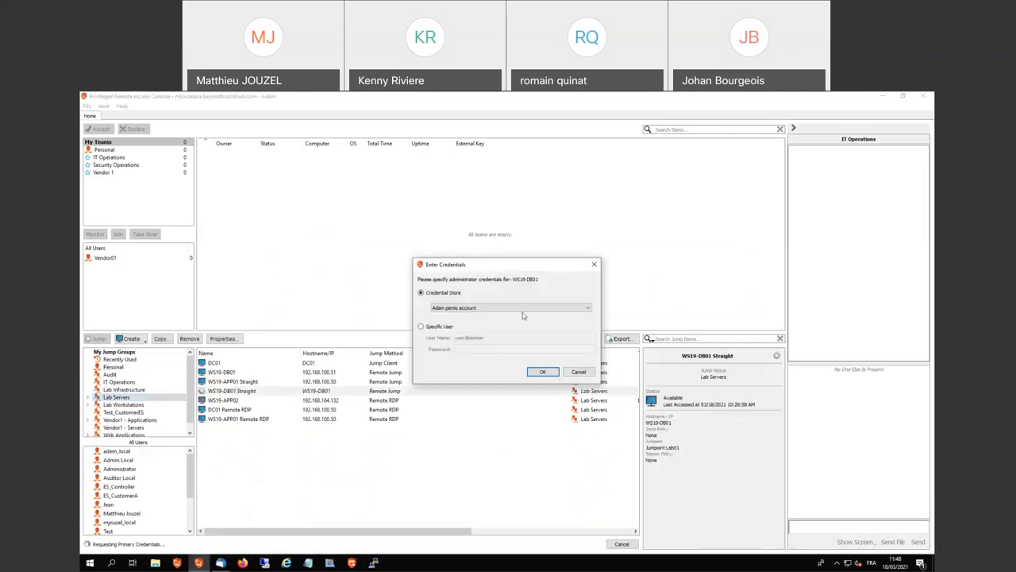
{"action": "left_click", "coordinate": [586, 307]}
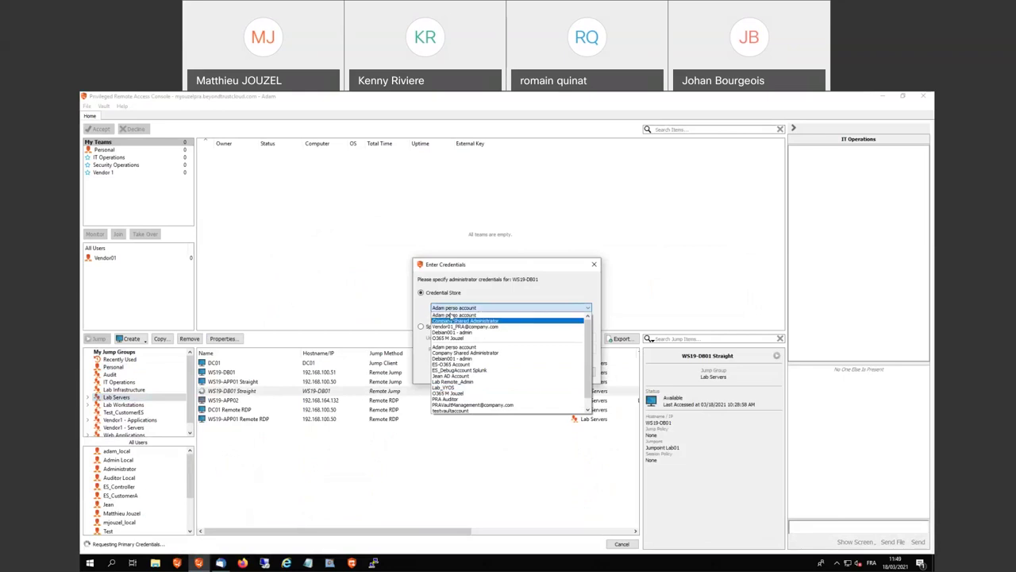
{"action": "left_click", "coordinate": [449, 315]}
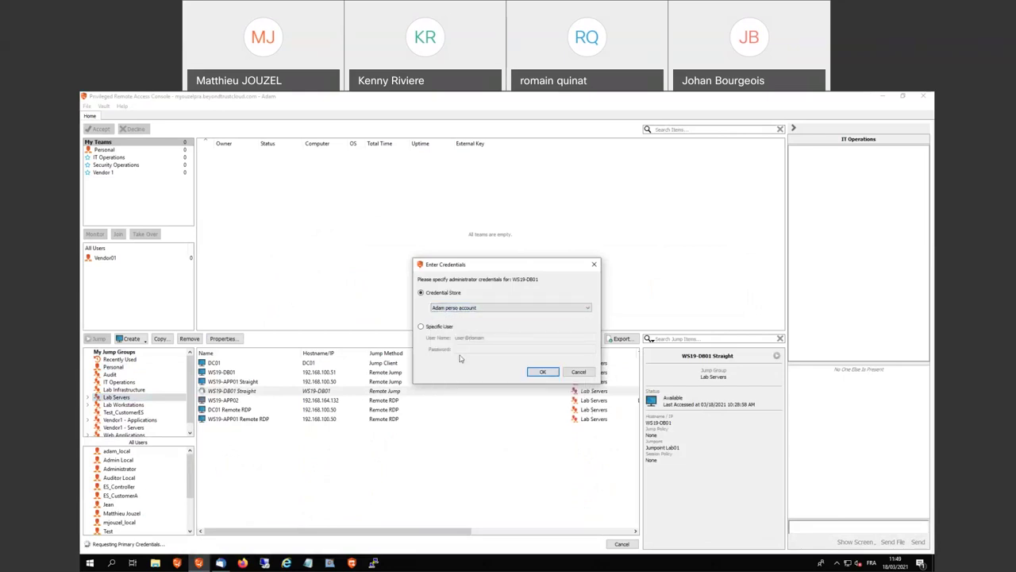
{"action": "left_click", "coordinate": [545, 372]}
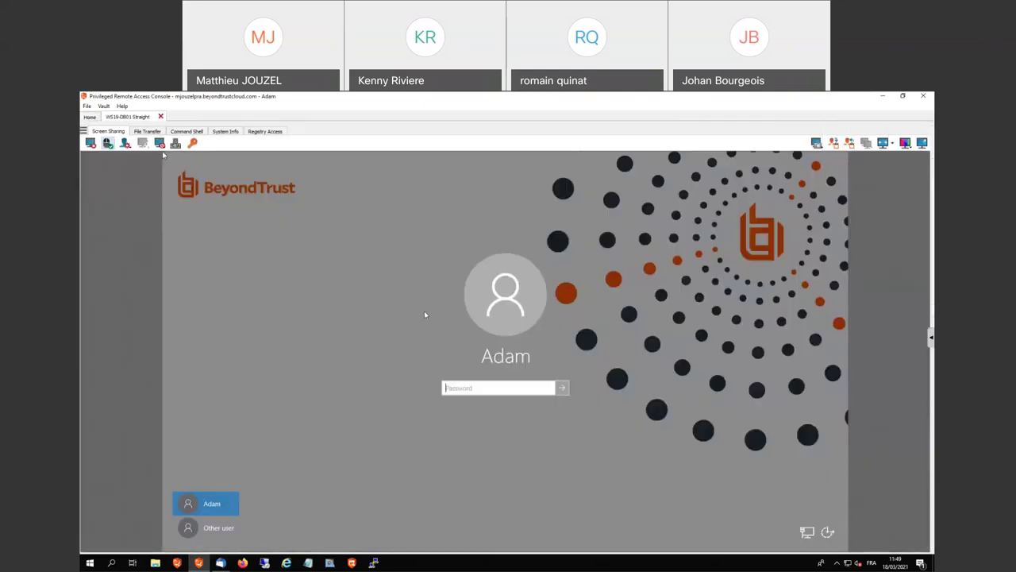
Log in to WS19-DB01 with the injected stored credential and clear Server Manager away
{"action": "left_click", "coordinate": [192, 143]}
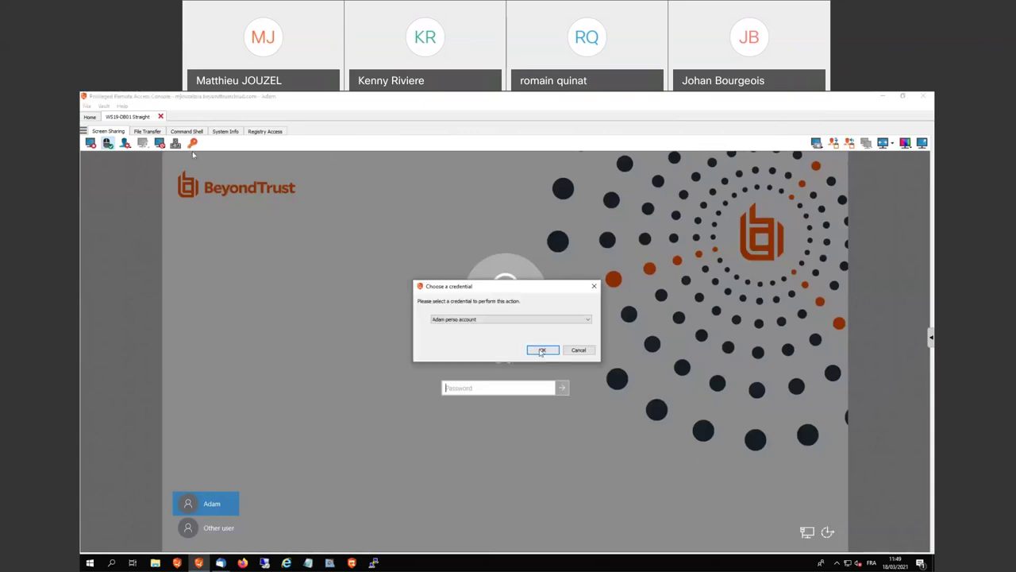
{"action": "left_click", "coordinate": [540, 351]}
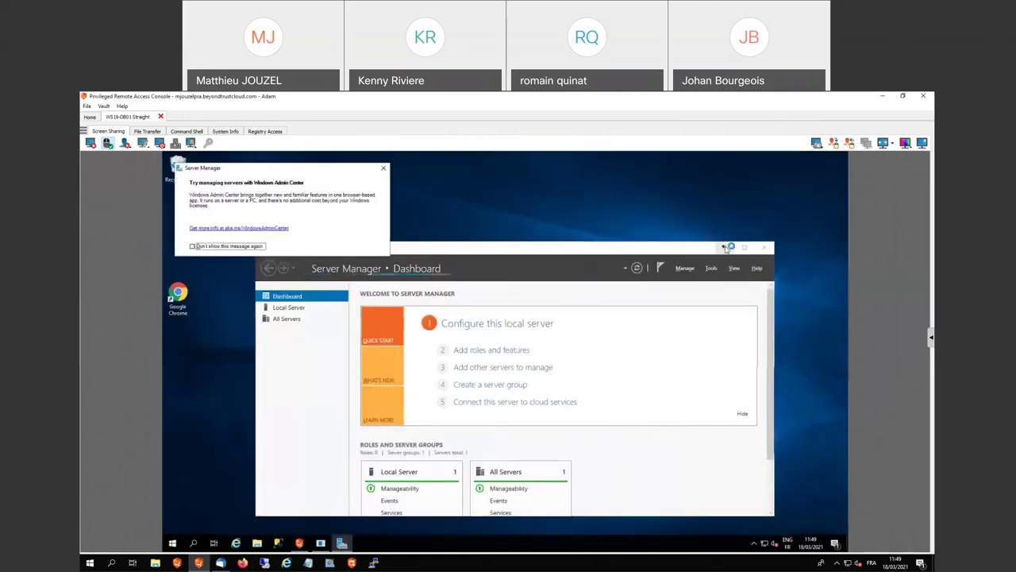
{"action": "left_click", "coordinate": [724, 247]}
{"action": "left_click", "coordinate": [540, 407]}
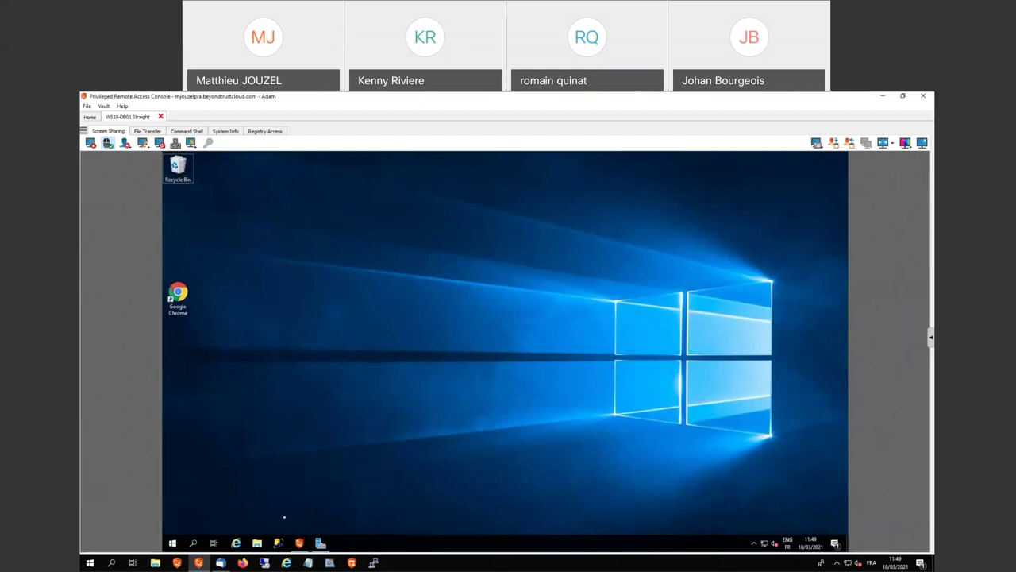
Open File Explorer on the server, then view its System Info and Registry tabs
{"action": "left_click", "coordinate": [258, 543]}
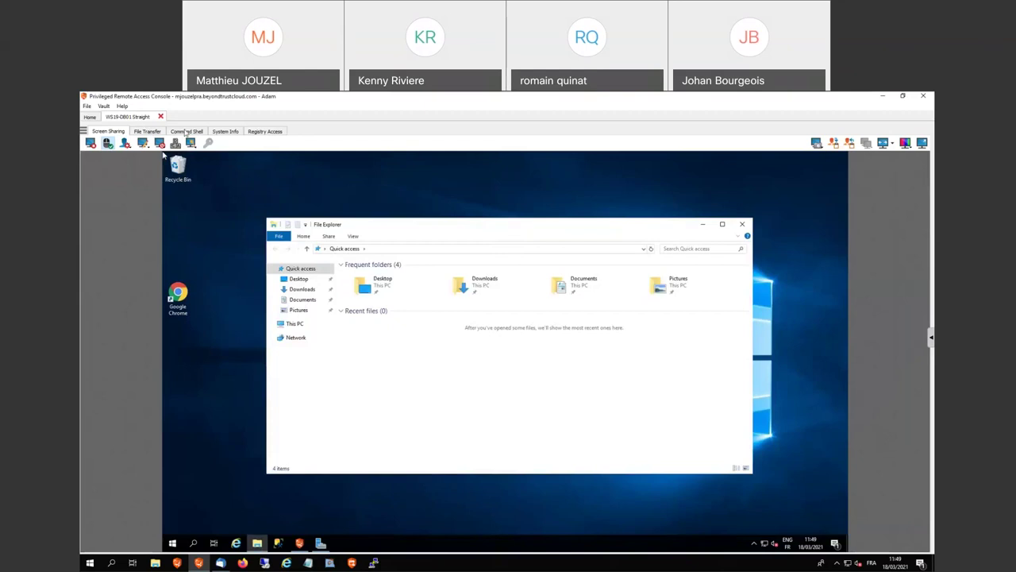
{"action": "left_click", "coordinate": [225, 131]}
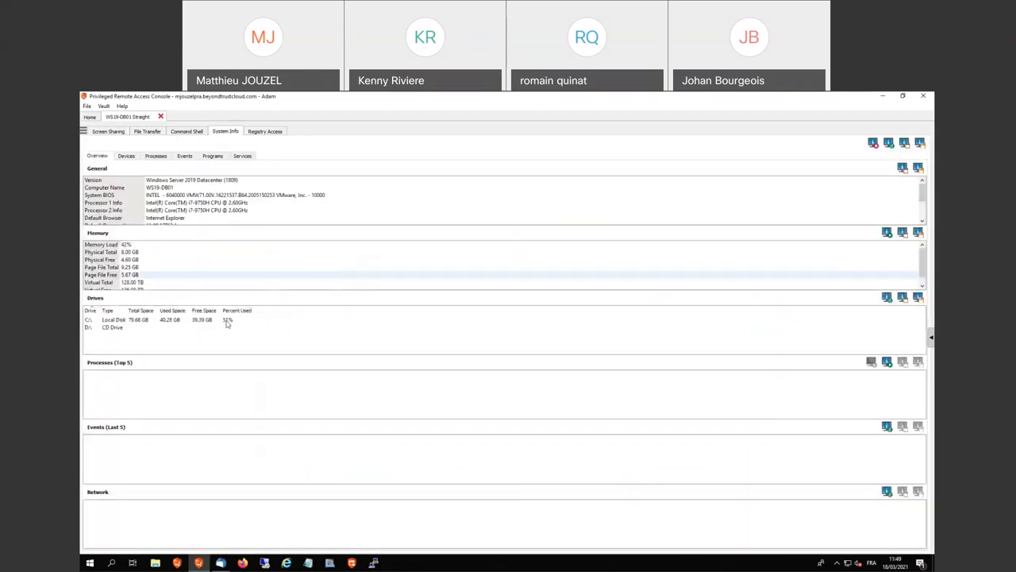
{"action": "left_click", "coordinate": [264, 131]}
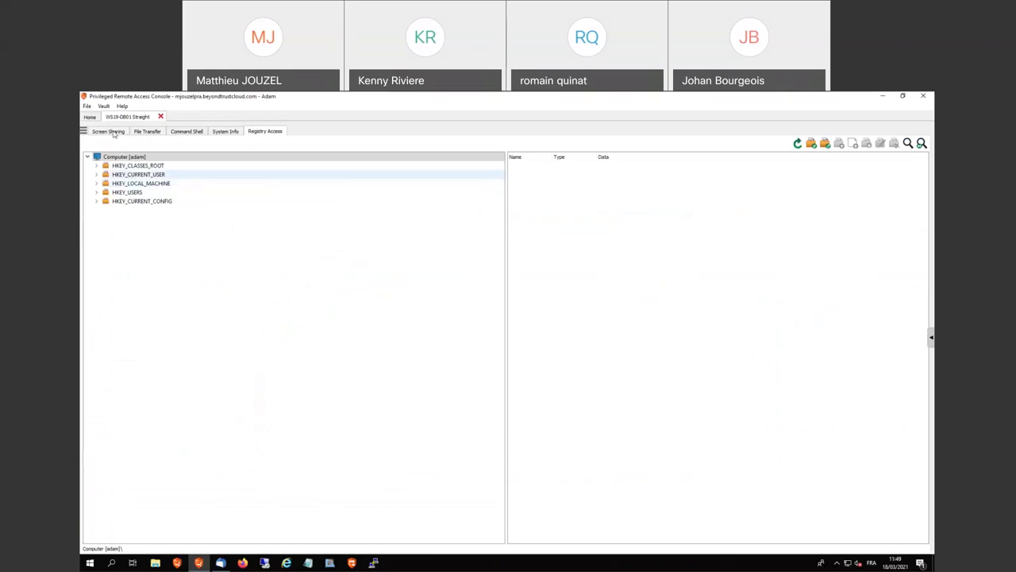
Back in Screen Sharing, minimize Explorer and briefly maximize Server Manager, dismissing its Admin Center prompt
{"action": "left_click", "coordinate": [110, 132]}
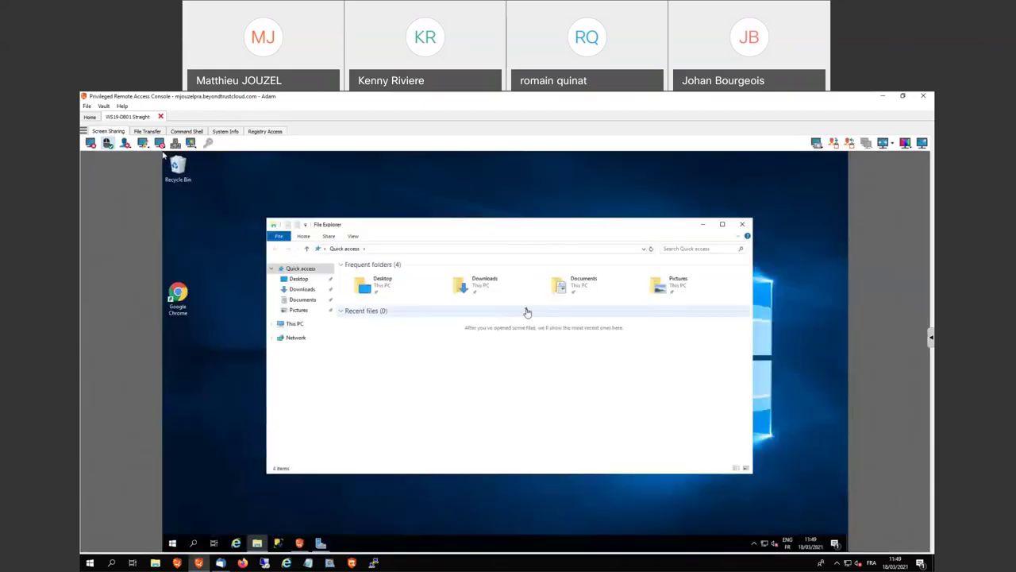
{"action": "left_click", "coordinate": [702, 225]}
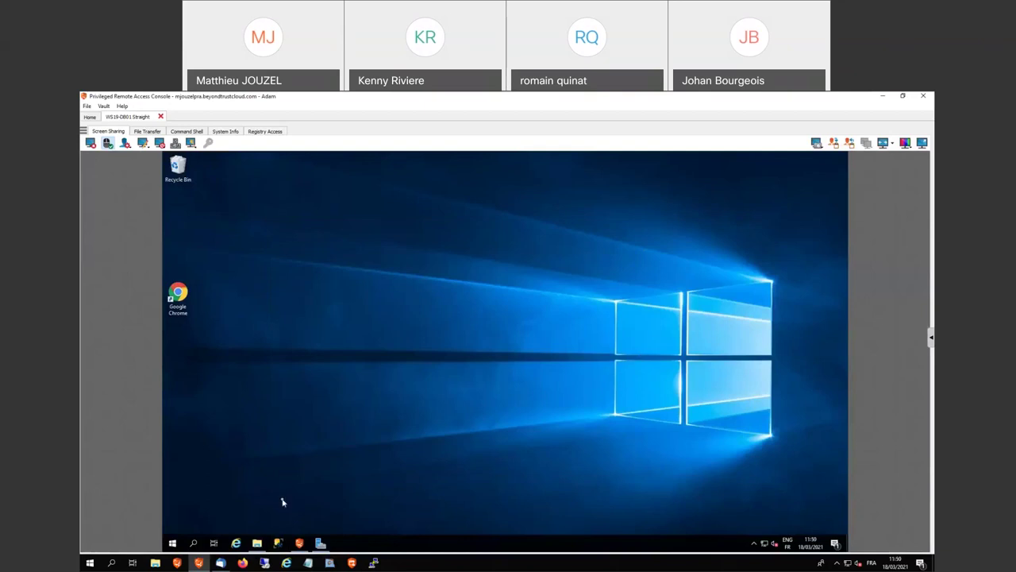
{"action": "left_click", "coordinate": [323, 543]}
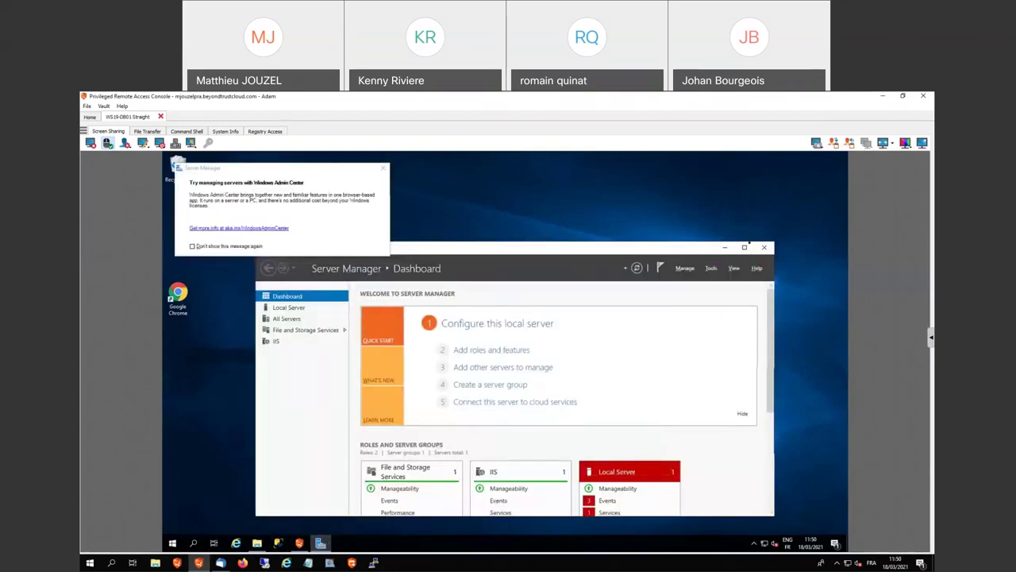
{"action": "left_click", "coordinate": [746, 248]}
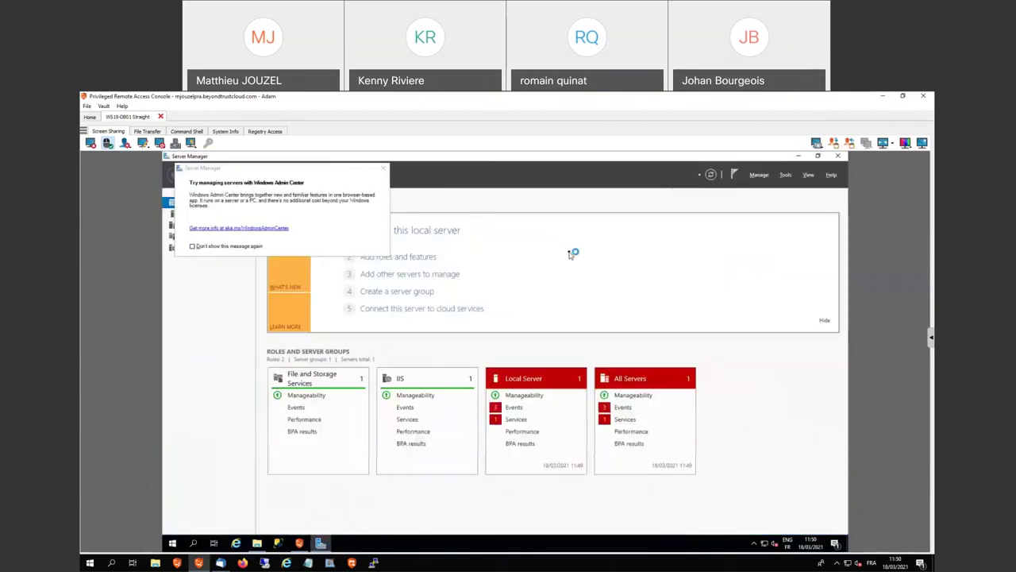
{"action": "left_click", "coordinate": [384, 168]}
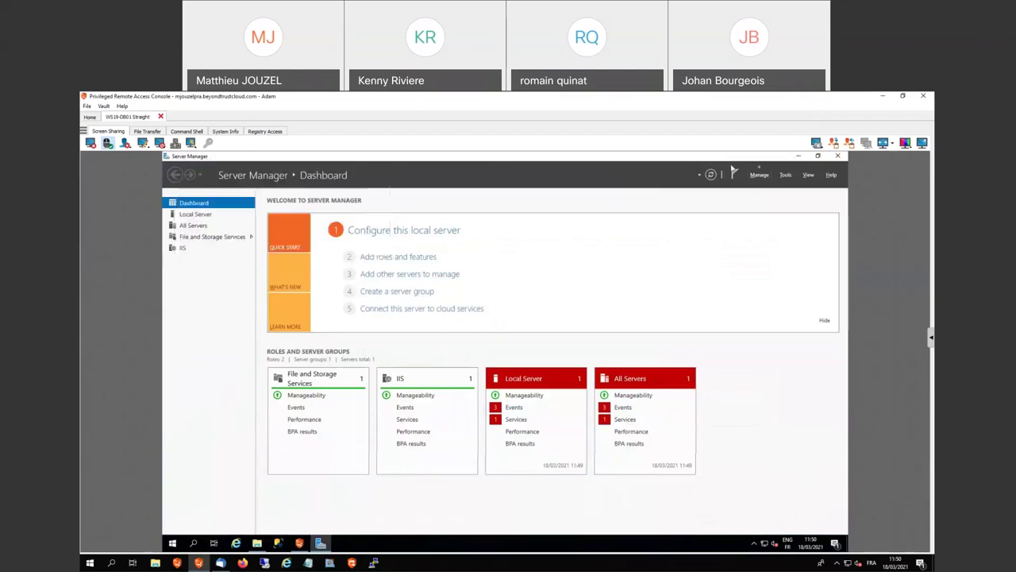
{"action": "left_click", "coordinate": [800, 156]}
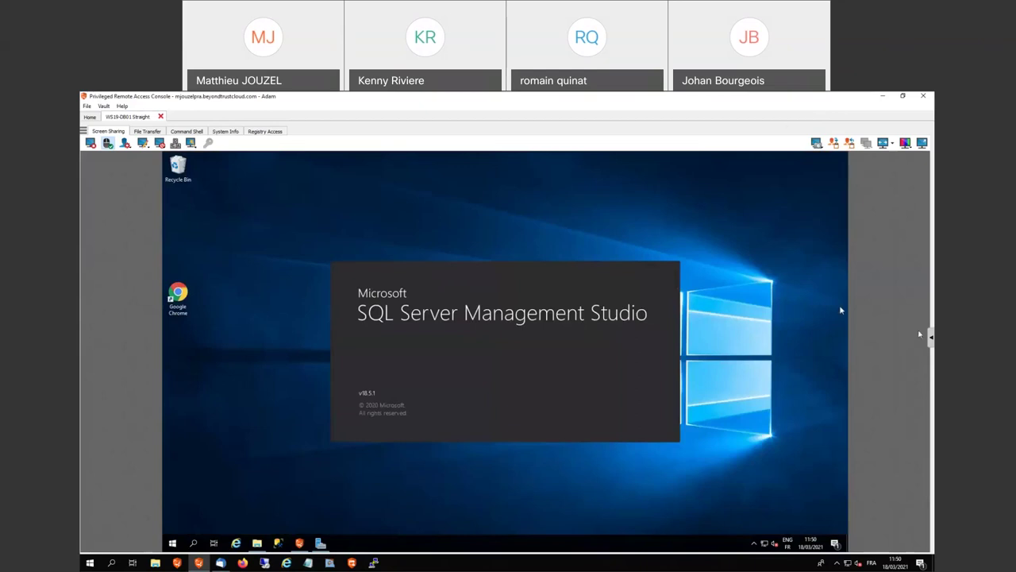
Pin the session chat and info panel beside the screen and show the invite options
{"action": "mouse_move", "coordinate": [920, 334]}
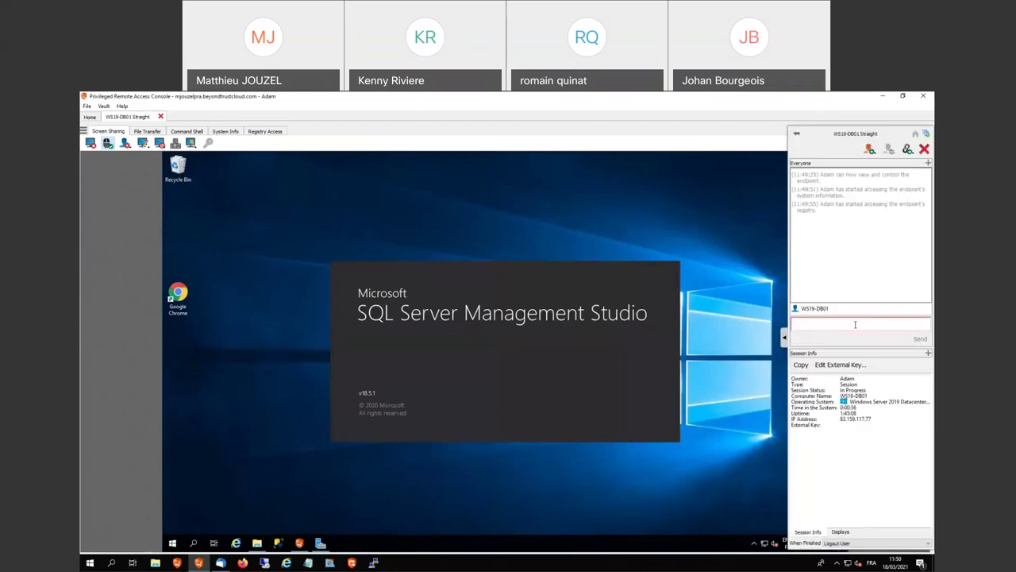
{"action": "left_click", "coordinate": [799, 136]}
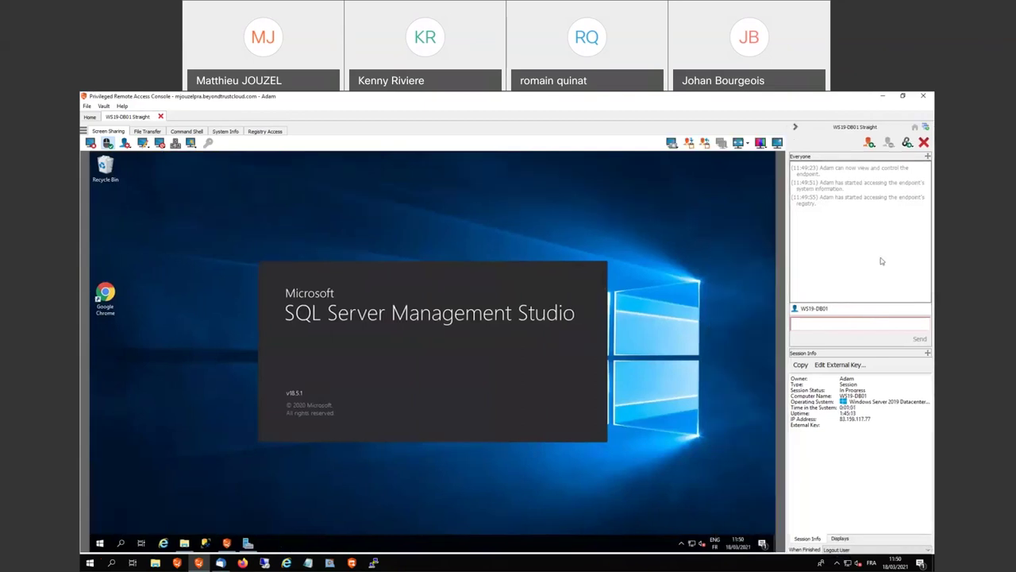
{"action": "left_click", "coordinate": [877, 148]}
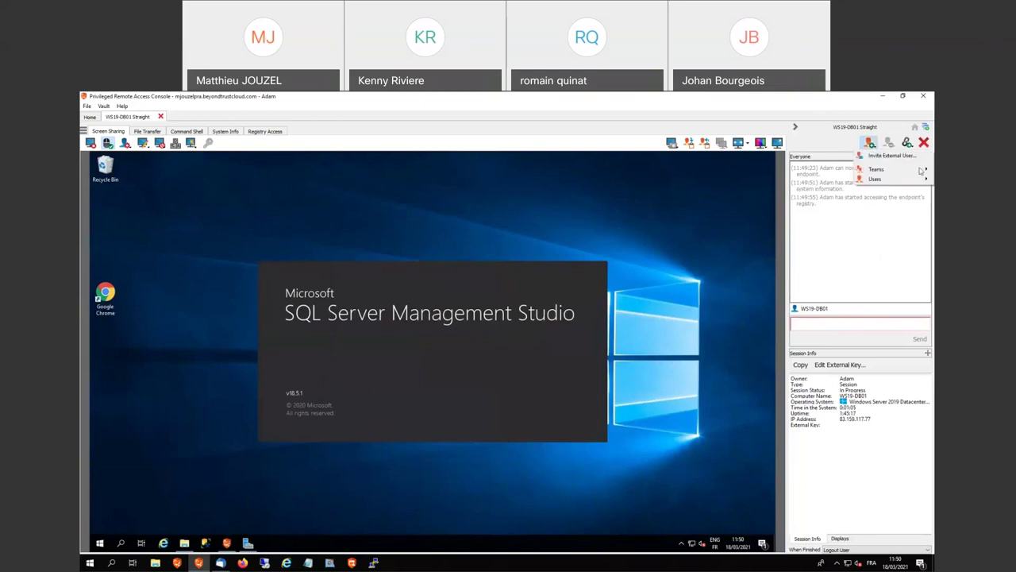
{"action": "mouse_move", "coordinate": [920, 171]}
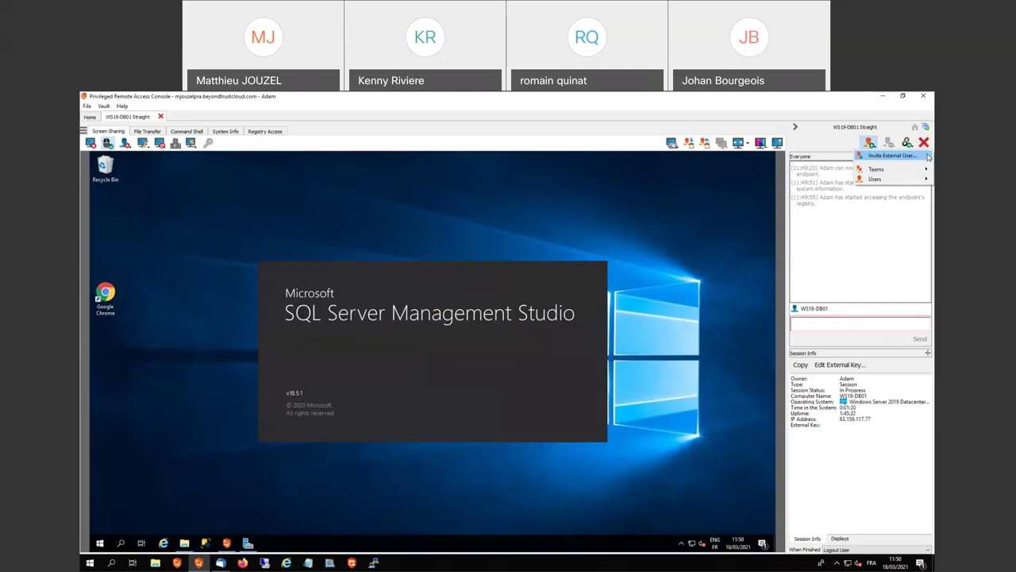
Create a Screen Sharing (view only) invitation for an external user with comment 'I need help'
{"action": "left_click", "coordinate": [929, 156]}
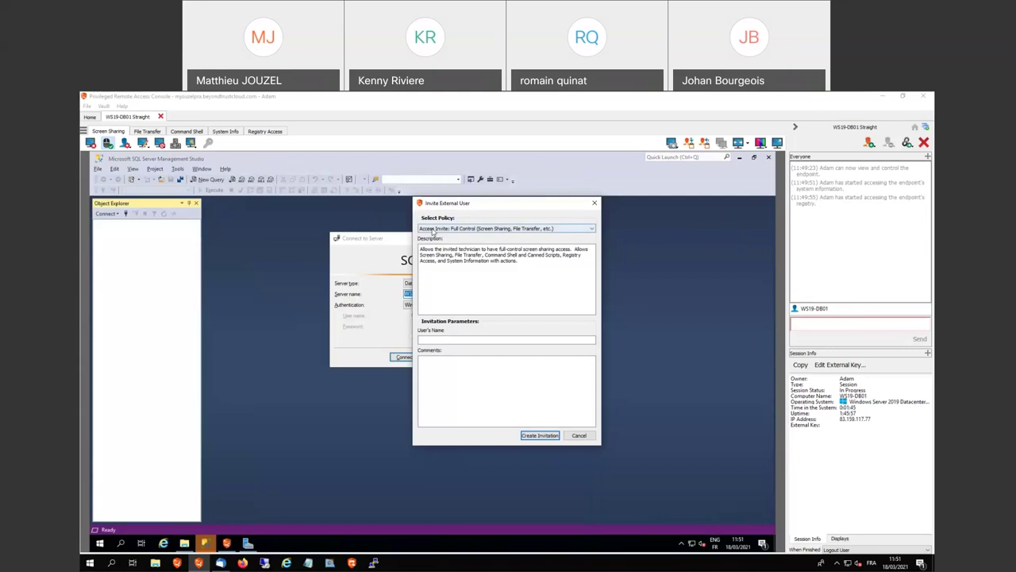
{"action": "left_click", "coordinate": [579, 230]}
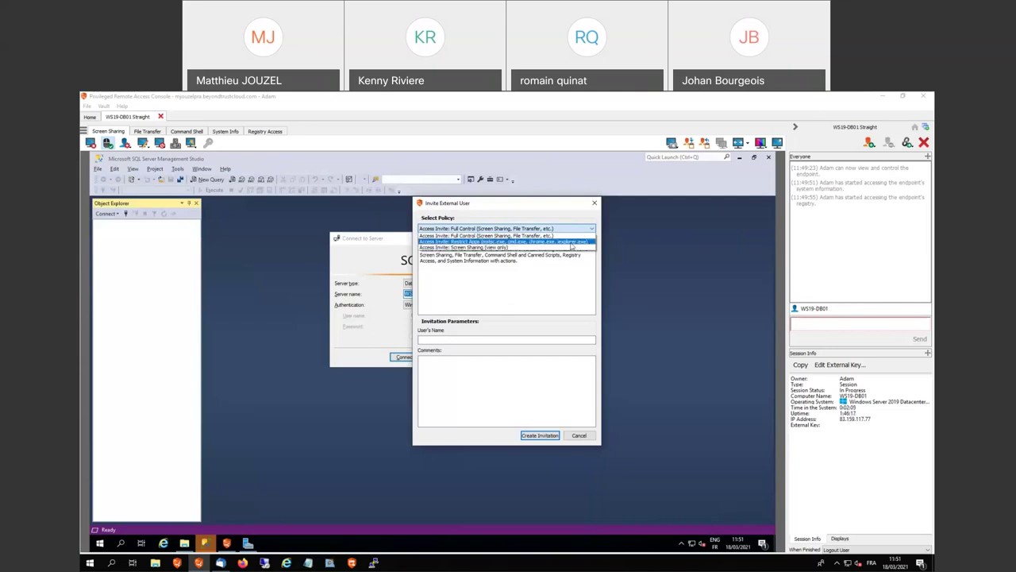
{"action": "left_click", "coordinate": [565, 247]}
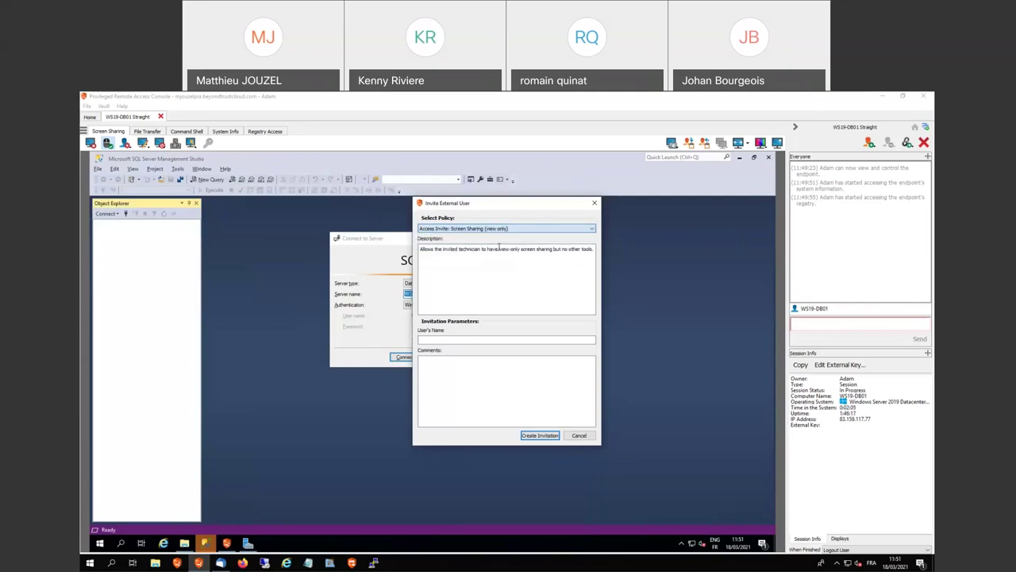
{"action": "left_click", "coordinate": [473, 340]}
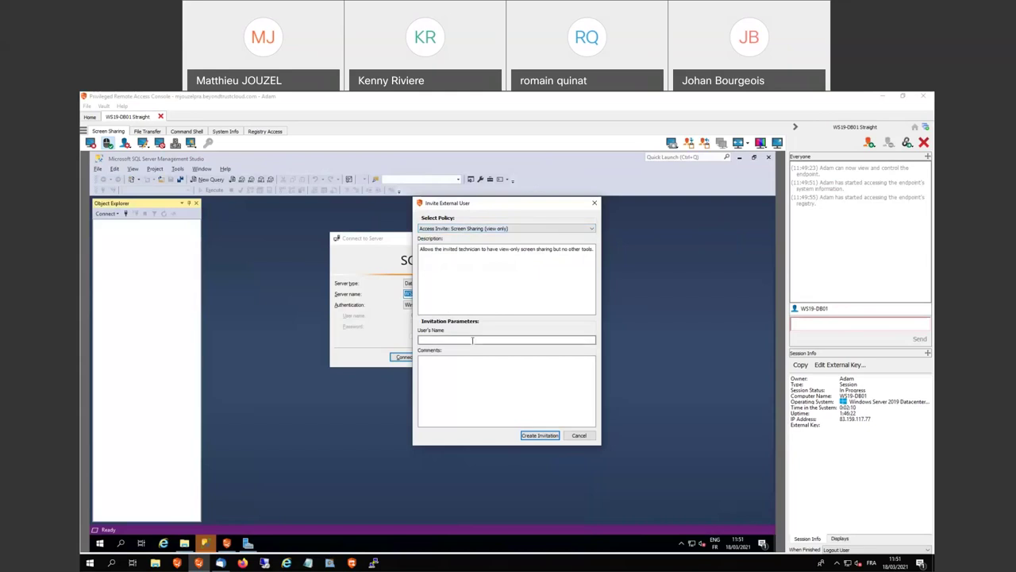
{"action": "type", "text": "Editor IC"}
{"action": "type", "text": "I need help"}
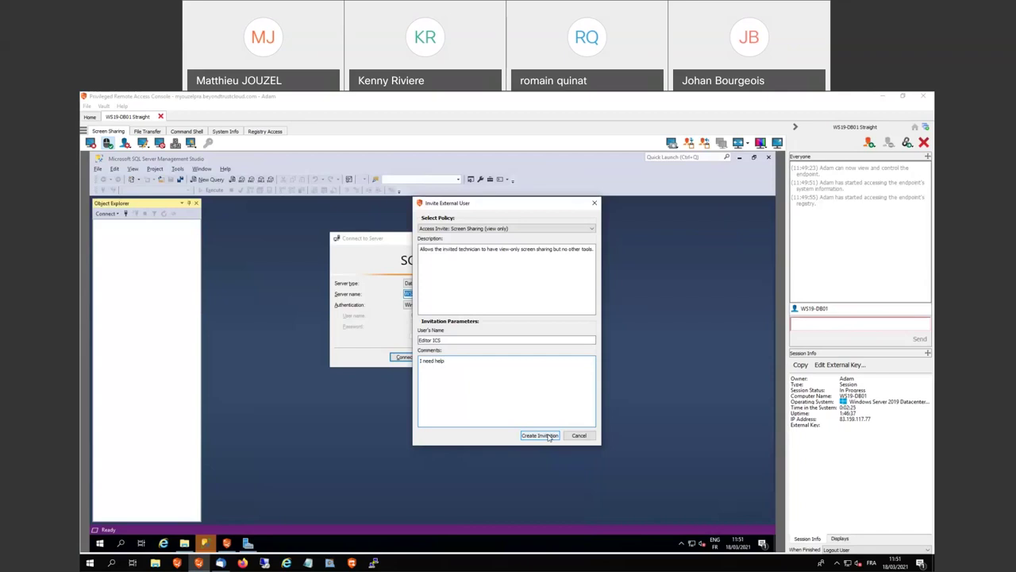
{"action": "left_click", "coordinate": [540, 435]}
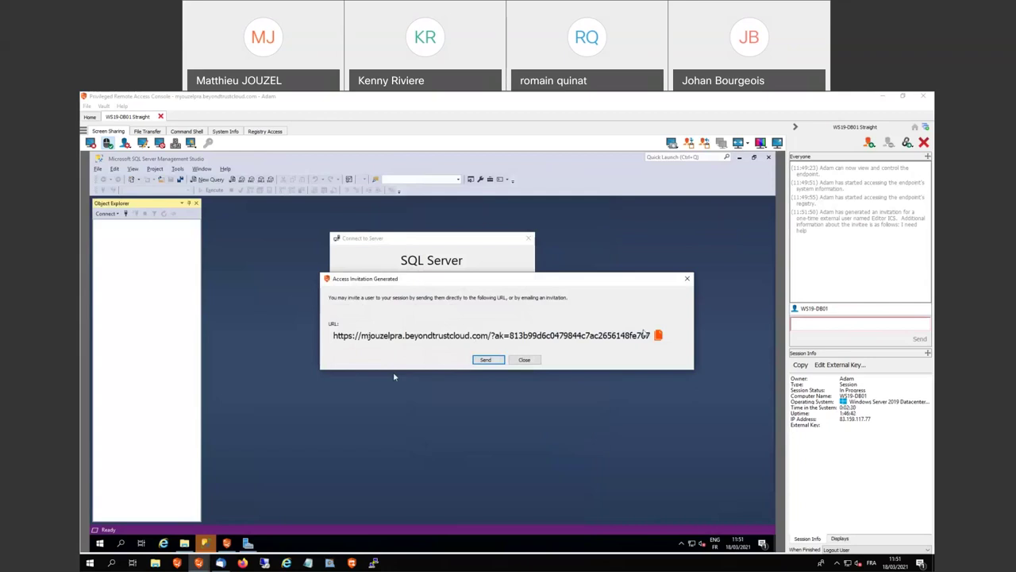
Send the invitation via Send Local Email, then minimize the Thunderbird draft holding the link
{"action": "left_click", "coordinate": [502, 360]}
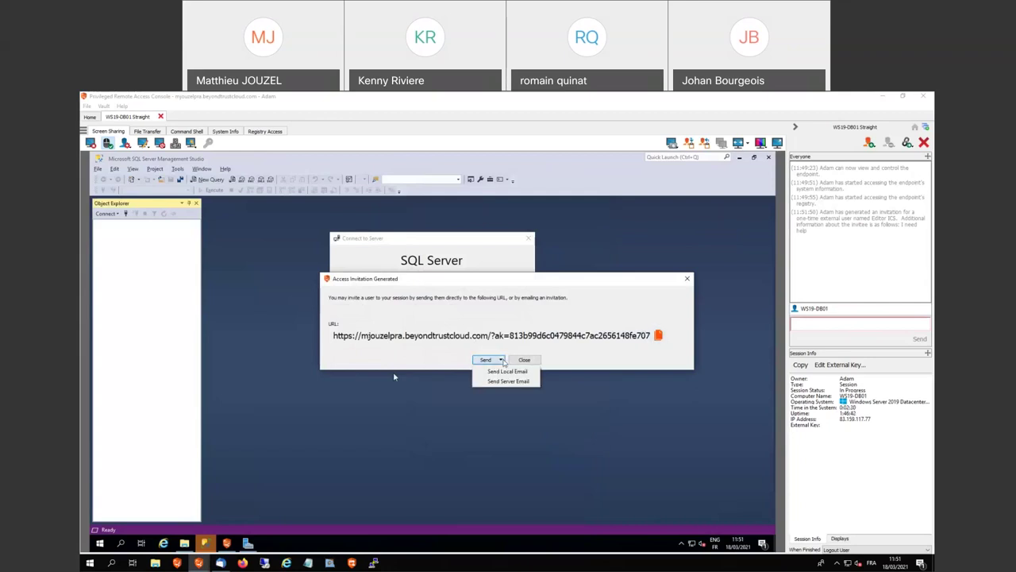
{"action": "left_click", "coordinate": [502, 360]}
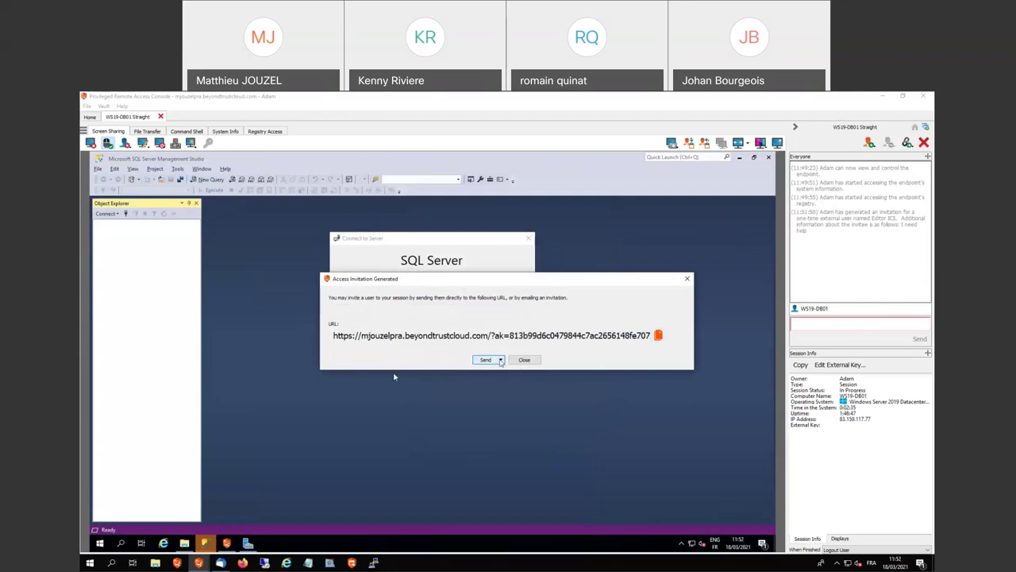
{"action": "left_click", "coordinate": [502, 360]}
{"action": "left_click", "coordinate": [509, 378]}
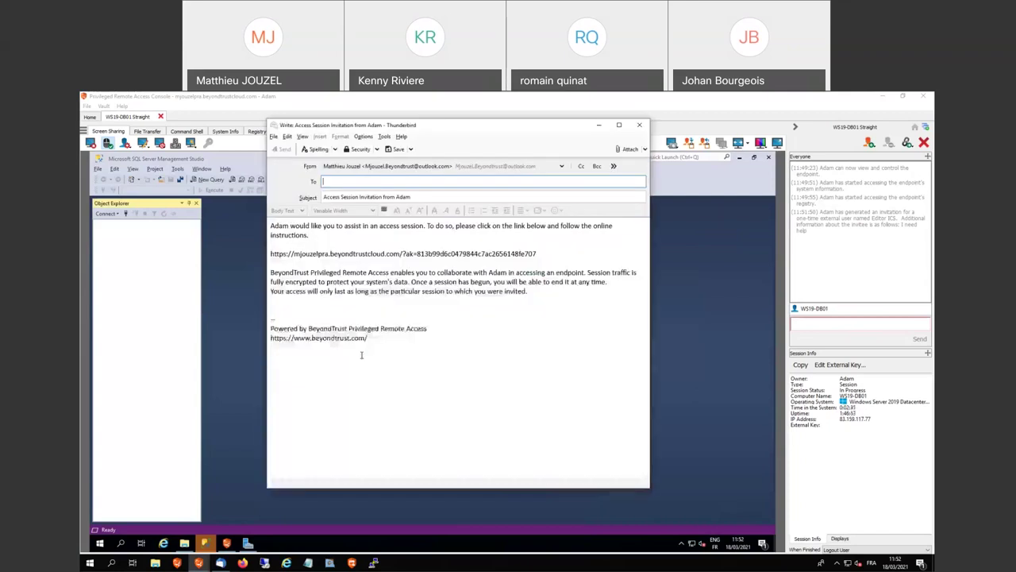
{"action": "left_click", "coordinate": [271, 253]}
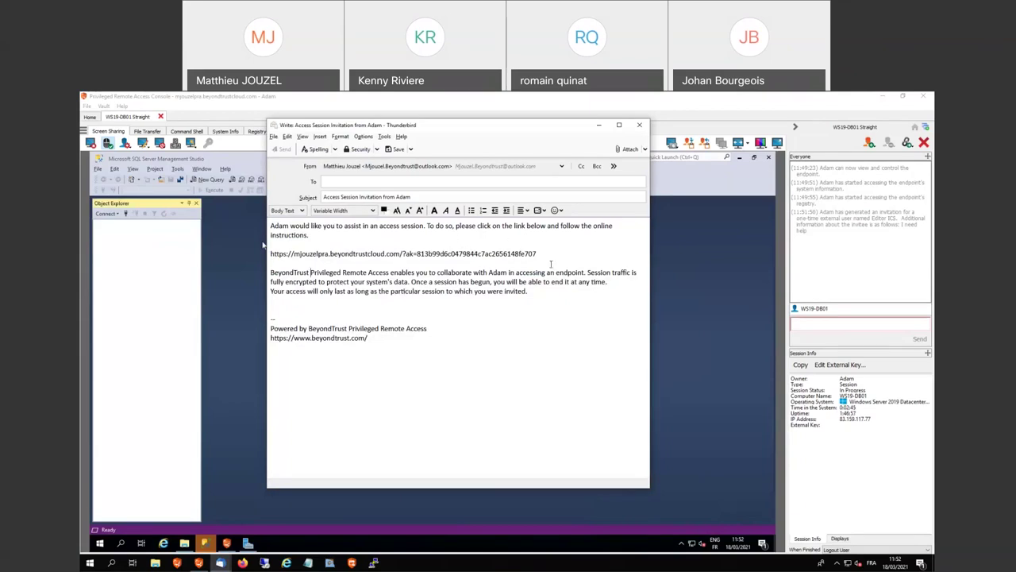
{"action": "left_click", "coordinate": [601, 127]}
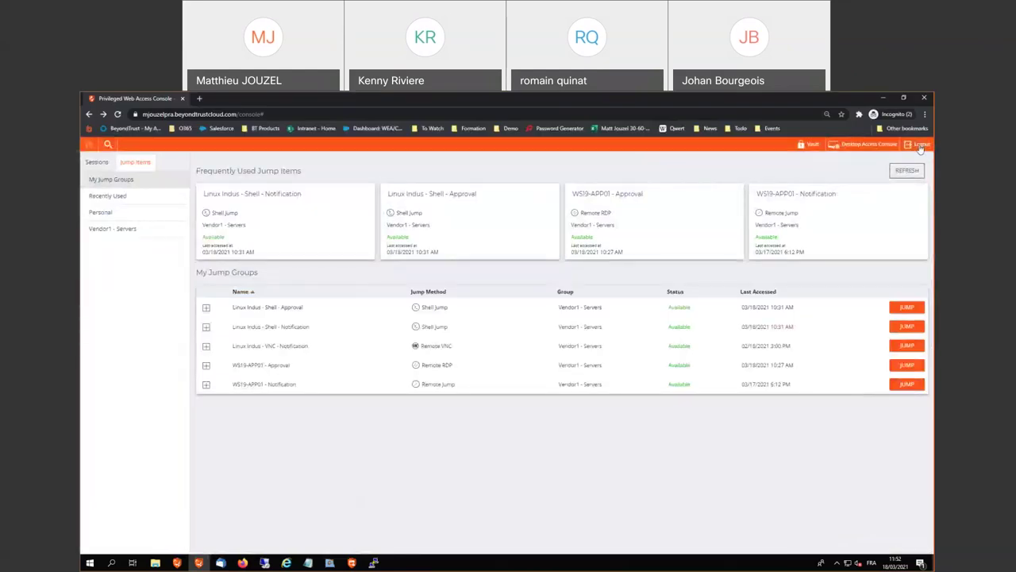
Log out of the web access console and dismiss the resulting error message
{"action": "left_click", "coordinate": [921, 146]}
{"action": "left_click", "coordinate": [558, 170]}
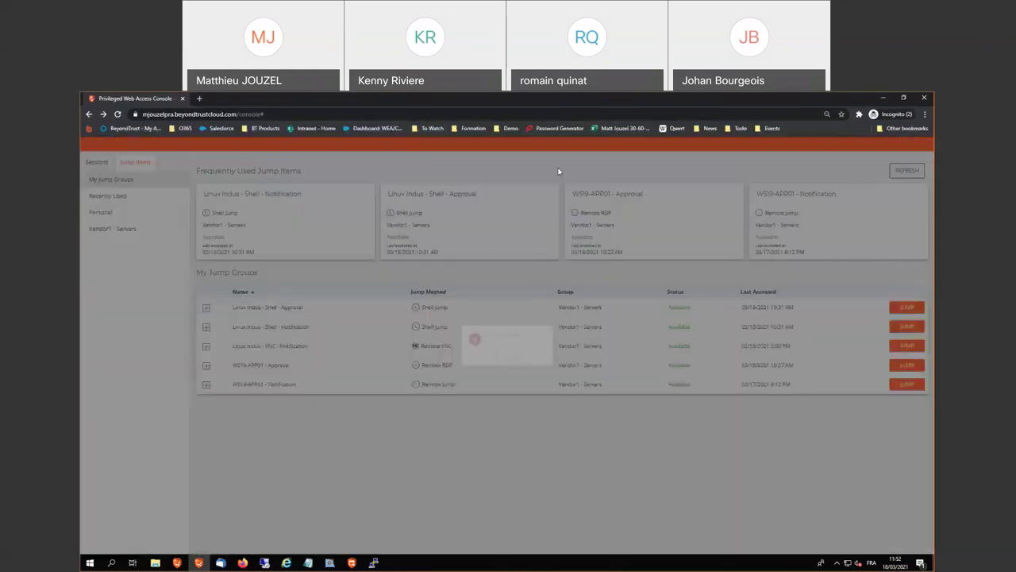
{"action": "left_click", "coordinate": [508, 364]}
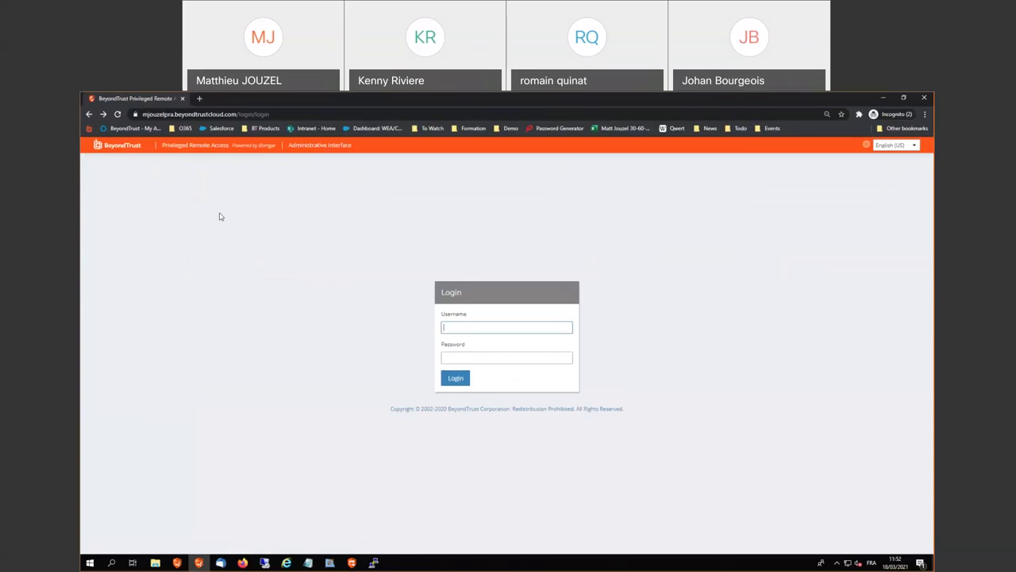
Open the pasted invitation link and join the shared session from the Access Portal
{"action": "left_click", "coordinate": [293, 115]}
{"action": "key", "text": "ctrl+v"}
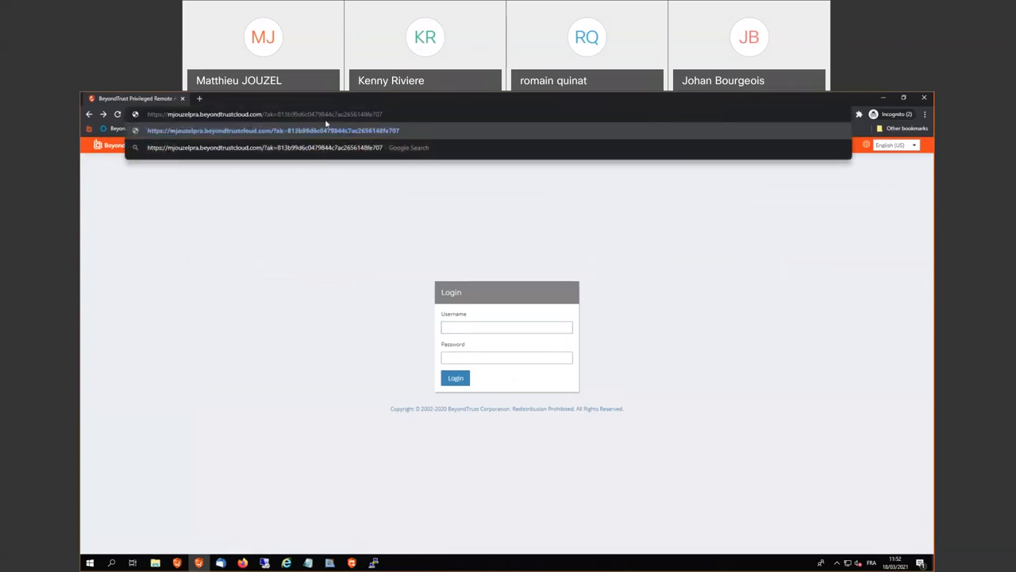
{"action": "key", "text": "Return"}
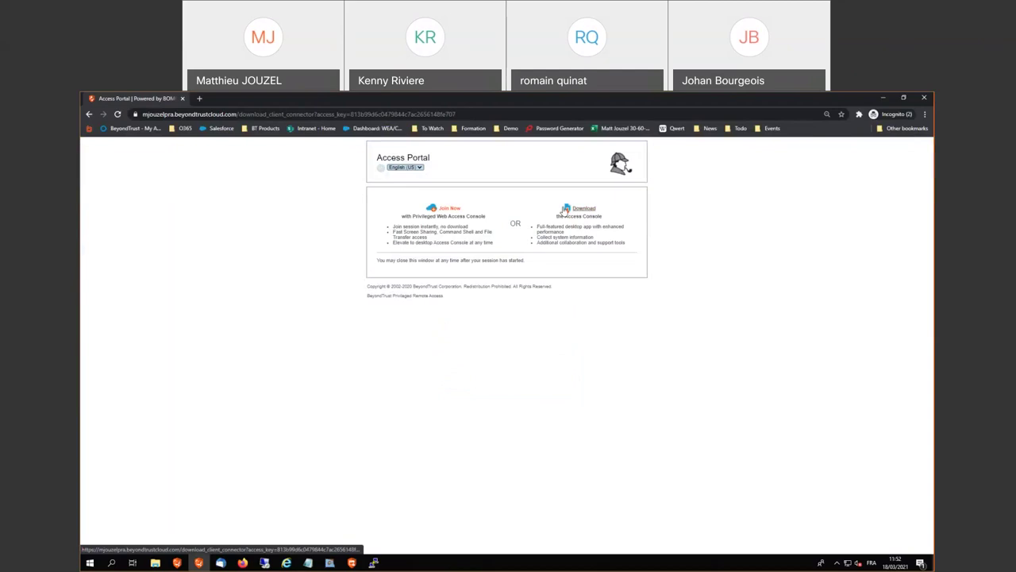
{"action": "left_click", "coordinate": [448, 209]}
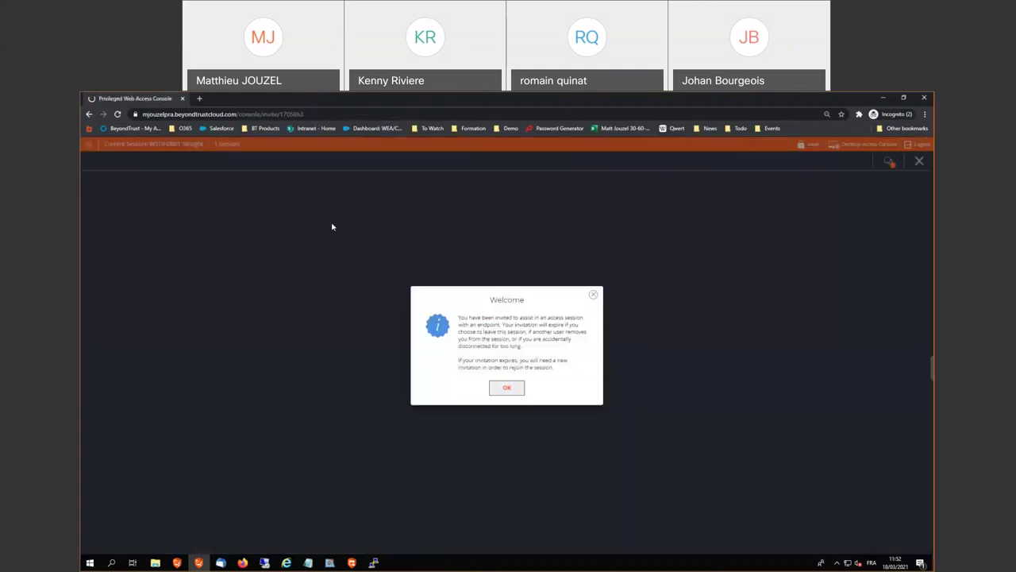
Accept the Welcome notice so the shared WS19-DB01 session loads with view-only access
{"action": "key", "text": "Return"}
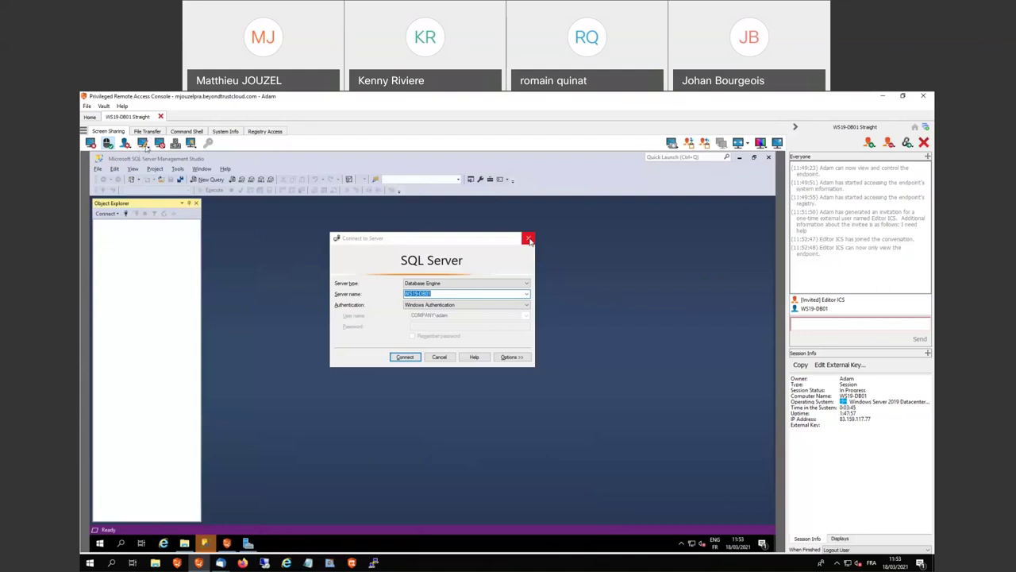
{"action": "left_click", "coordinate": [143, 143]}
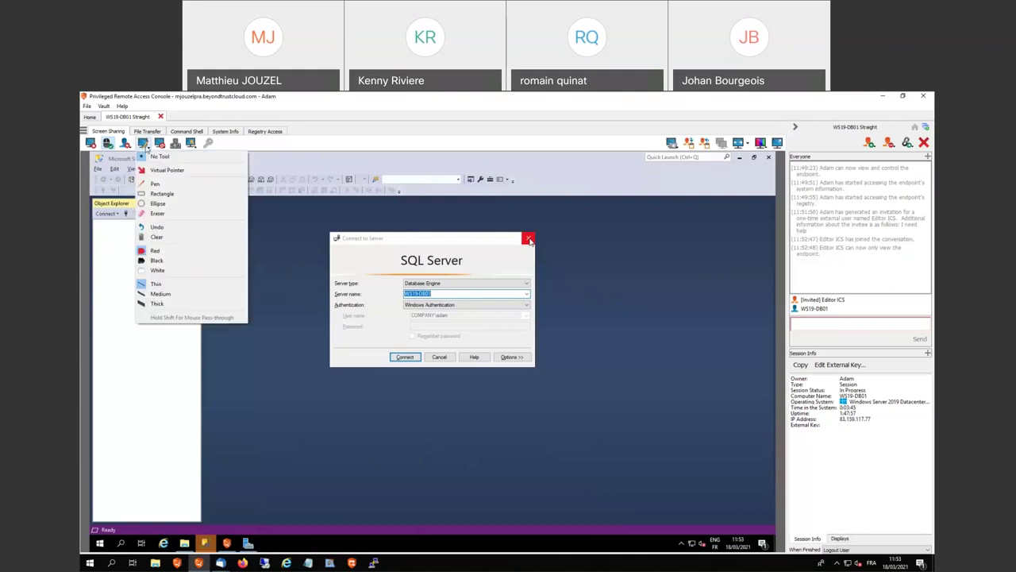
{"action": "left_click", "coordinate": [163, 194]}
{"action": "left_click_drag", "start_coordinate": [315, 252], "coordinate": [555, 329]}
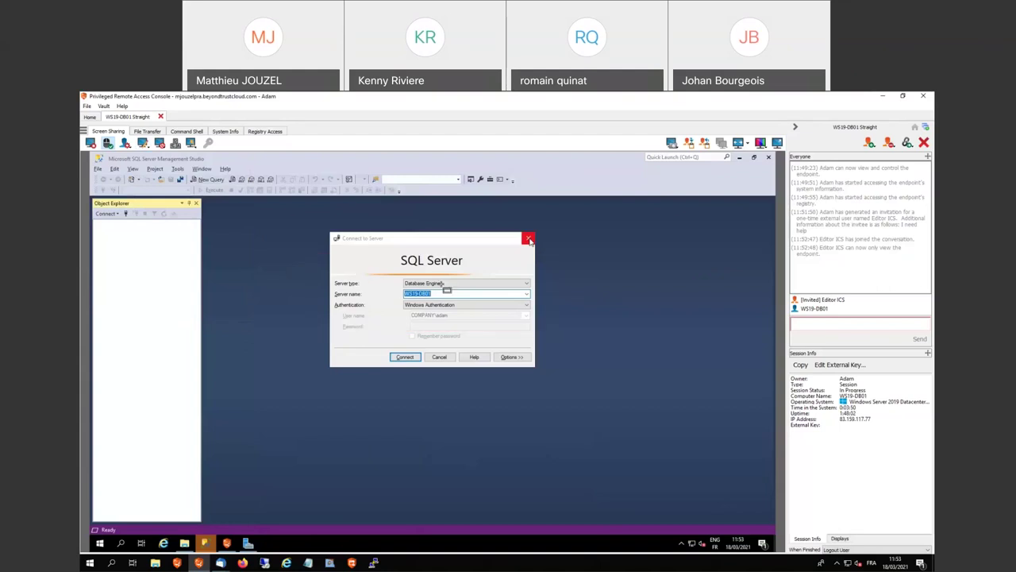
{"action": "left_click", "coordinate": [143, 143]}
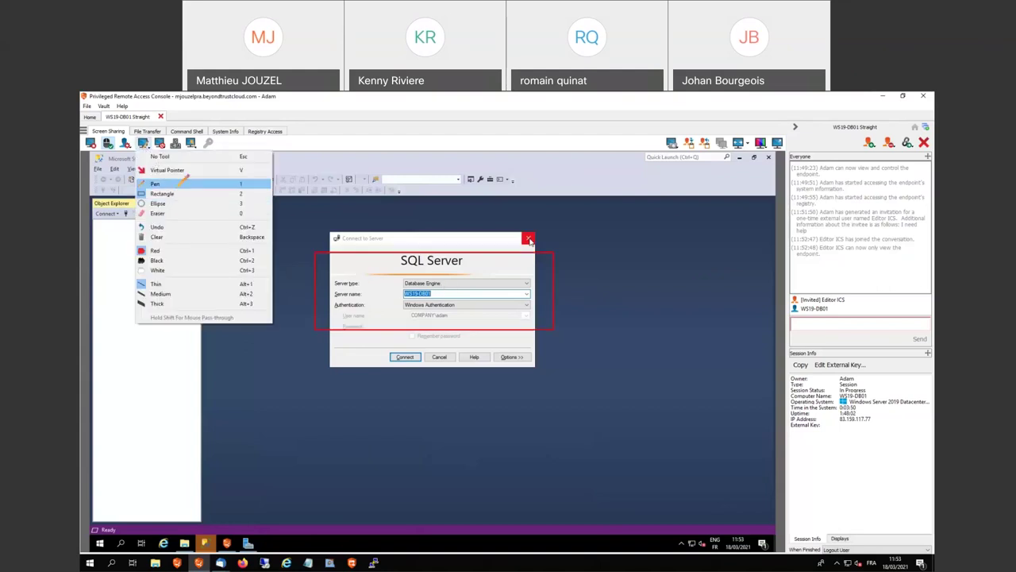
{"action": "left_click", "coordinate": [155, 184]}
{"action": "left_click_drag", "start_coordinate": [439, 284], "coordinate": [445, 287]}
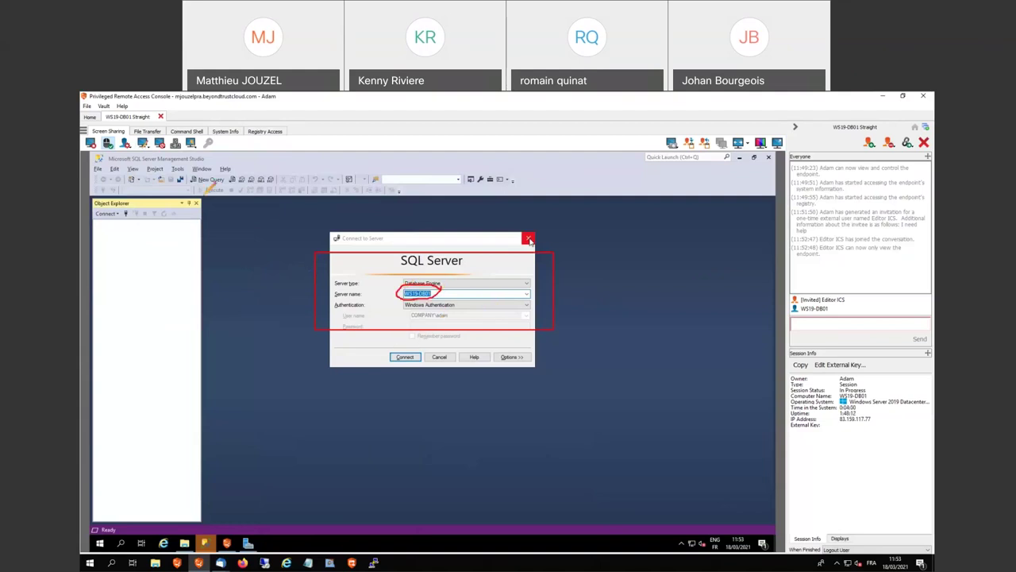
{"action": "left_click", "coordinate": [144, 144]}
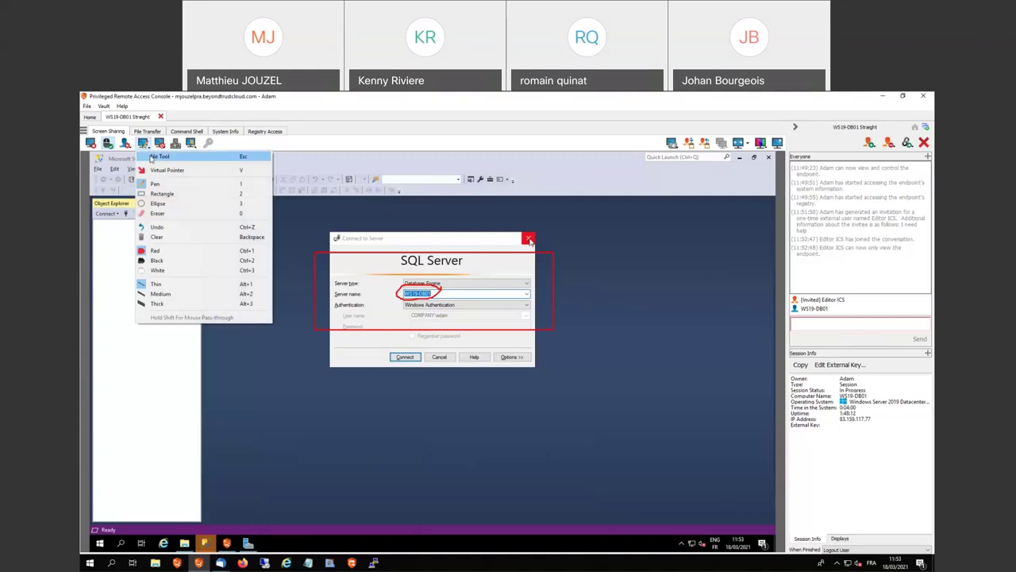
{"action": "left_click", "coordinate": [192, 237]}
{"action": "left_click", "coordinate": [144, 143]}
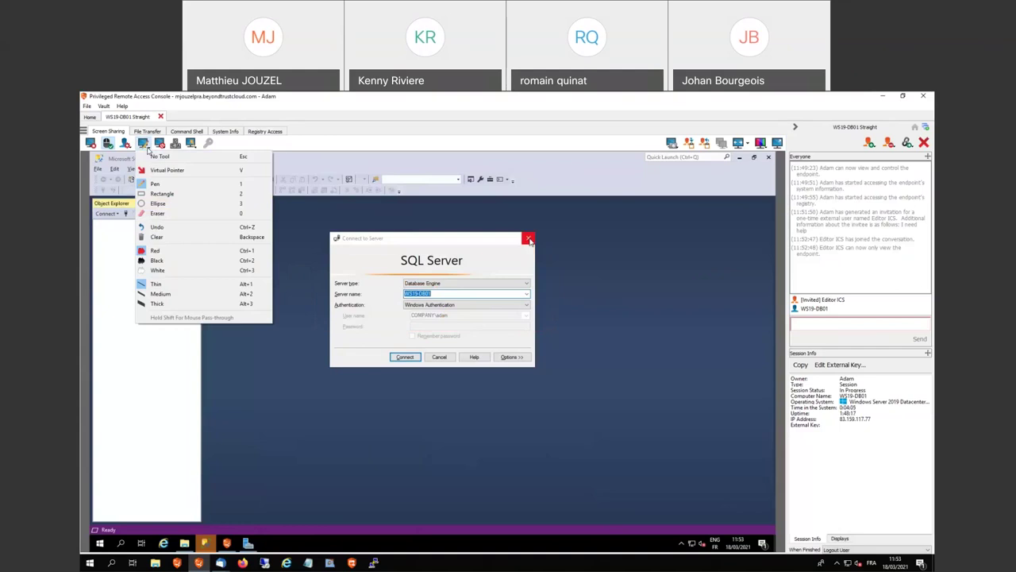
{"action": "left_click", "coordinate": [174, 155]}
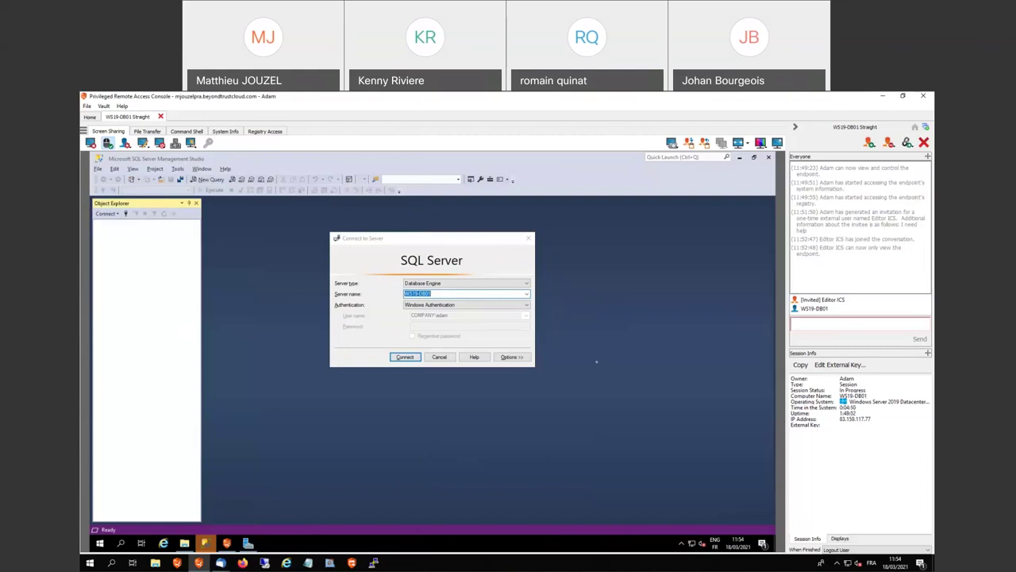
Close the Thunderbird invitation e-mail draft and start closing the WS19-DB01 Straight session
{"action": "key", "text": "alt+Tab"}
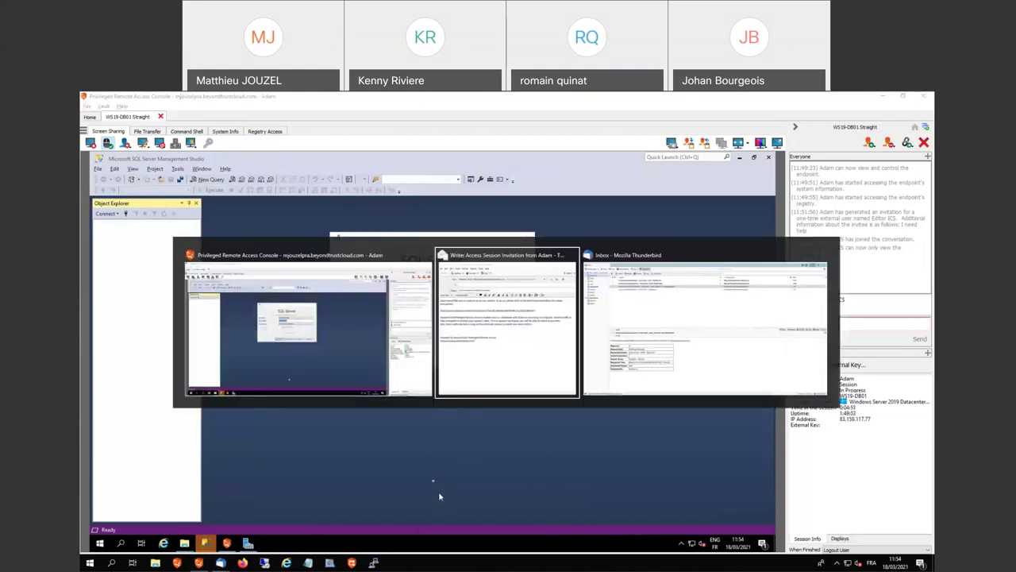
{"action": "key", "text": "alt+Tab"}
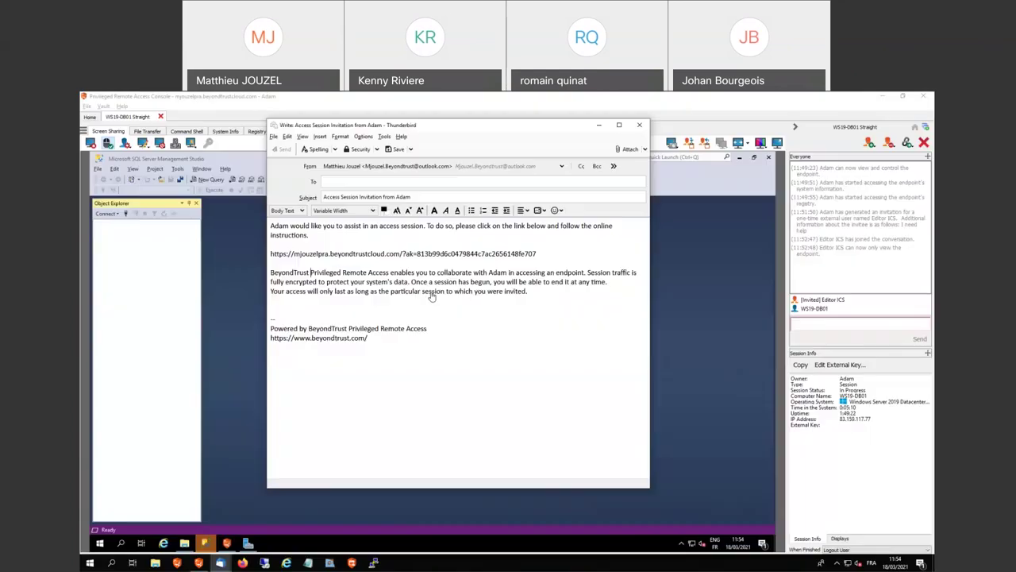
{"action": "left_click", "coordinate": [642, 125]}
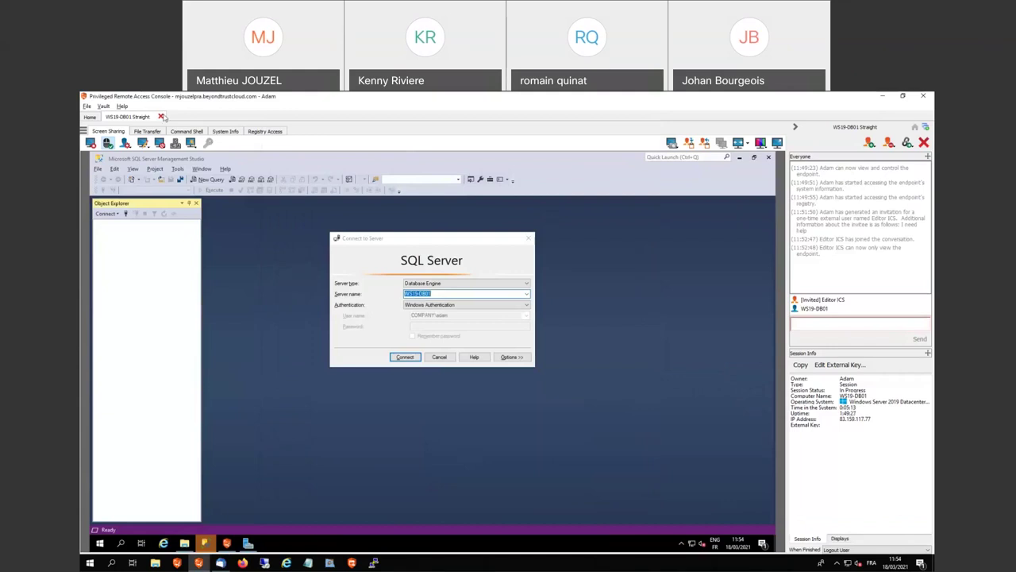
{"action": "left_click", "coordinate": [160, 117]}
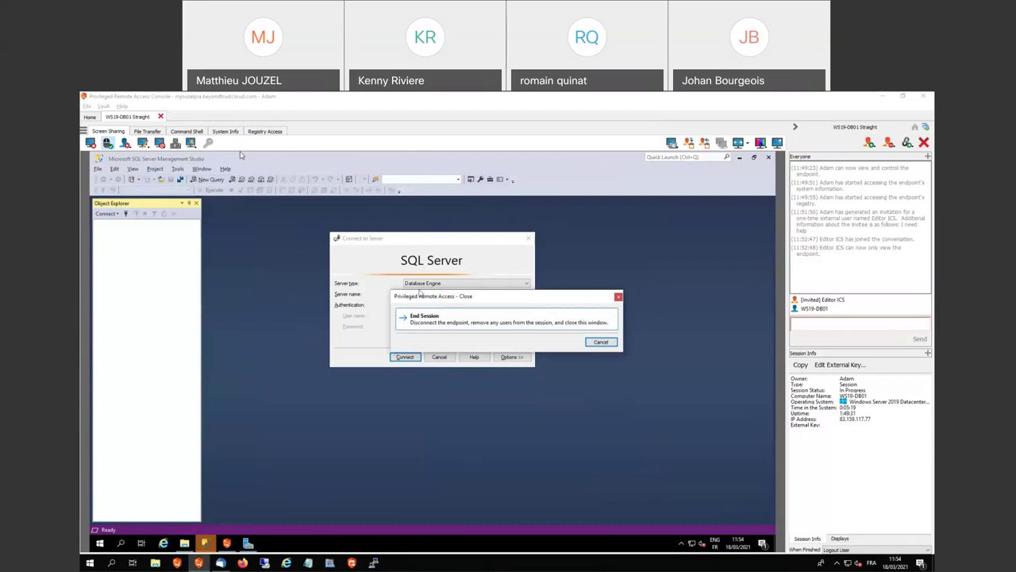
Cancel the first close prompt, then end the WS19-DB01 Straight session
{"action": "left_click", "coordinate": [601, 341]}
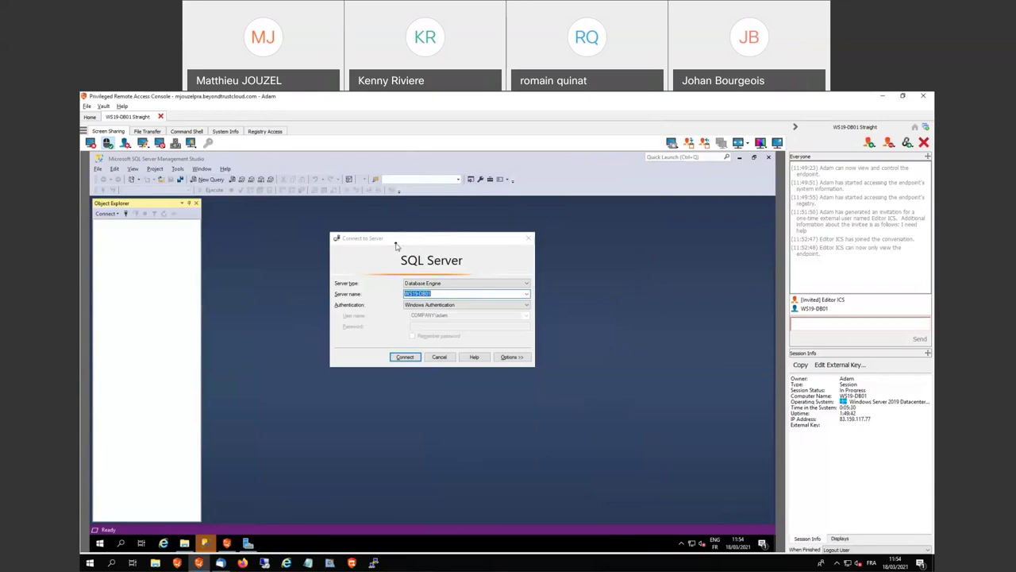
{"action": "left_click", "coordinate": [161, 117]}
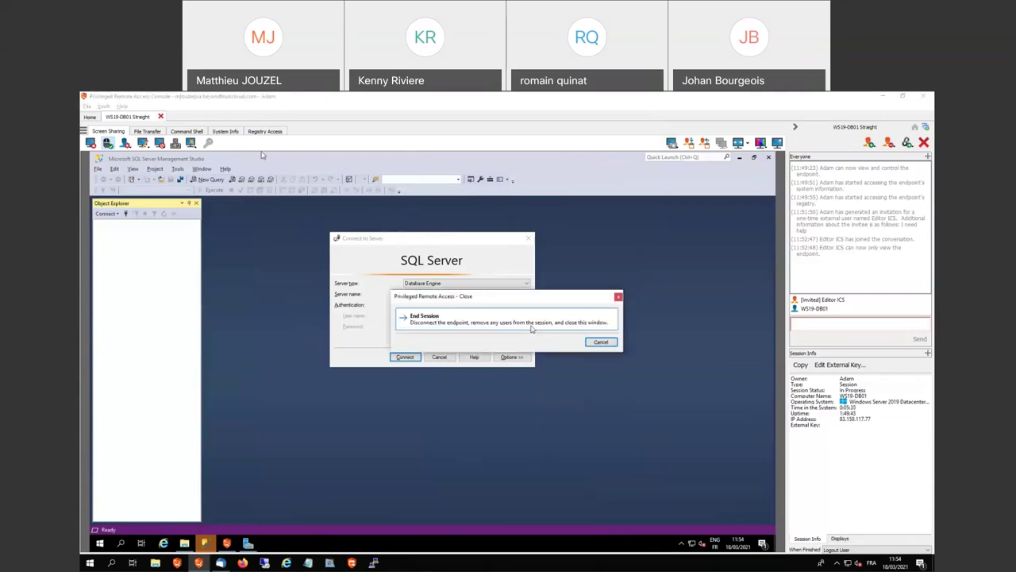
{"action": "left_click", "coordinate": [532, 329]}
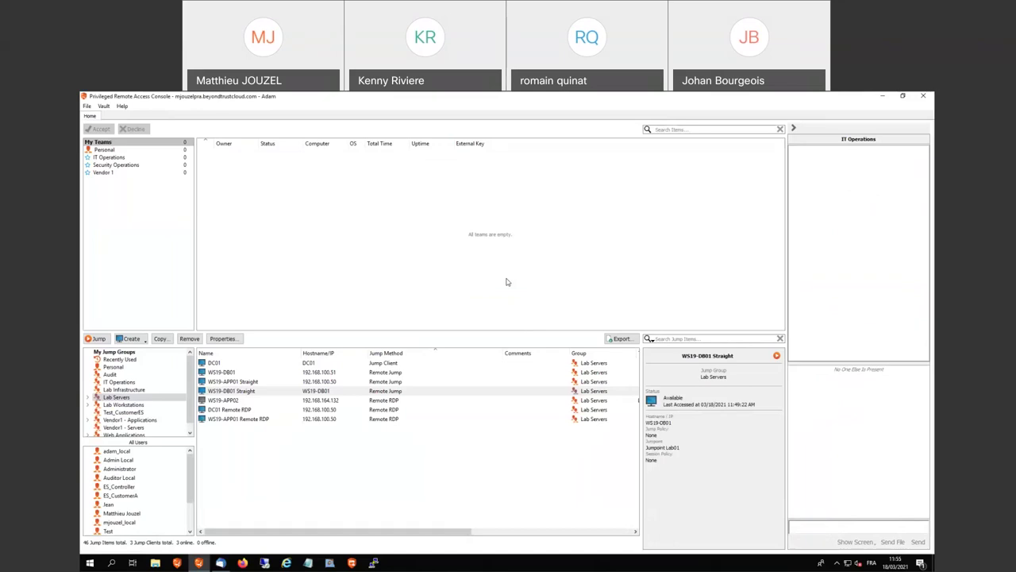
Launch Microsoft SQL Server Management Studio 18 from a Start menu search for 'sql'
{"action": "left_click", "coordinate": [89, 562]}
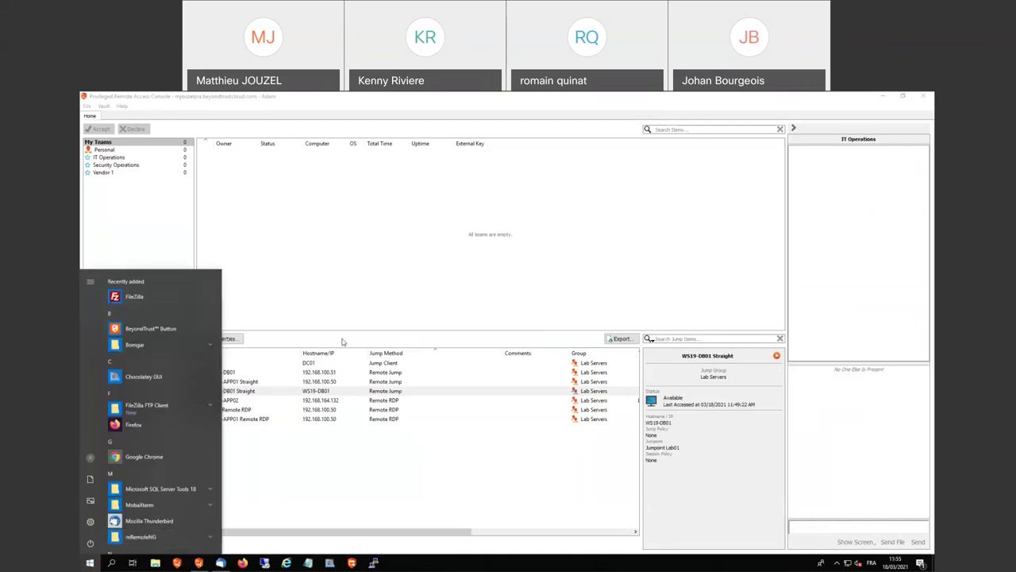
{"action": "type", "text": "sql"}
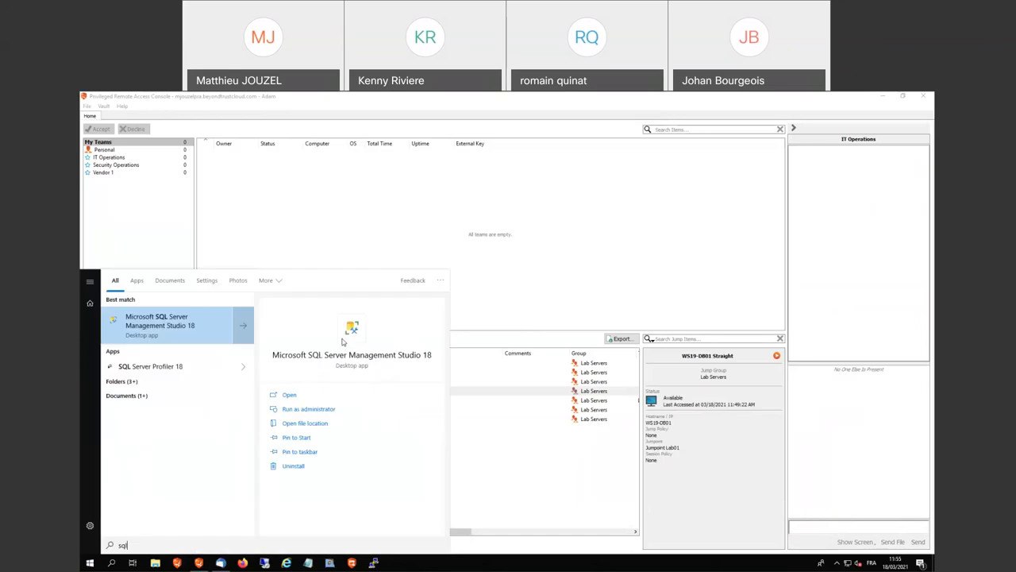
{"action": "key", "text": "Return"}
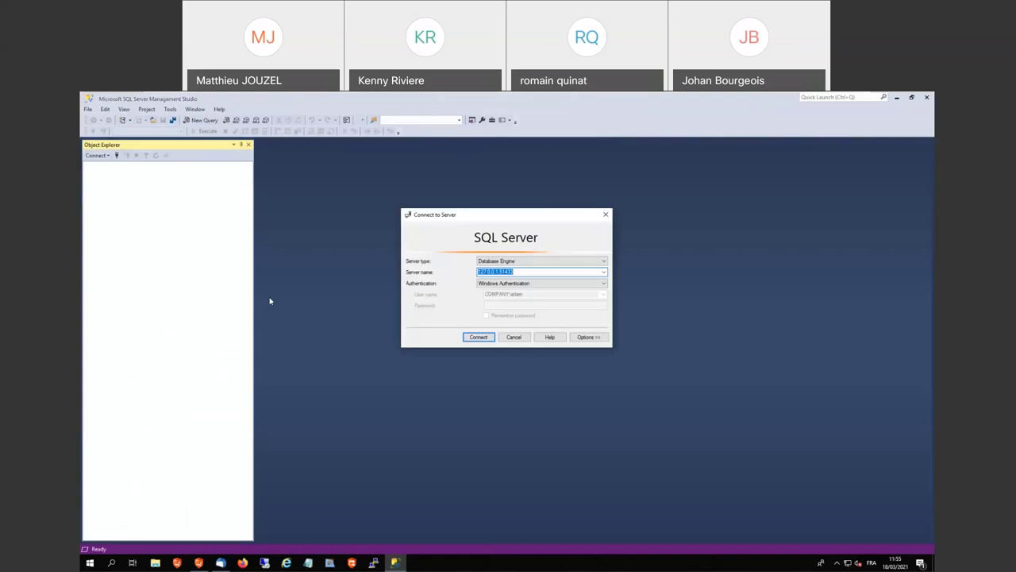
Pick 192.168.100.51 as the SSMS server name and return to the remote access console
{"action": "left_click", "coordinate": [603, 271]}
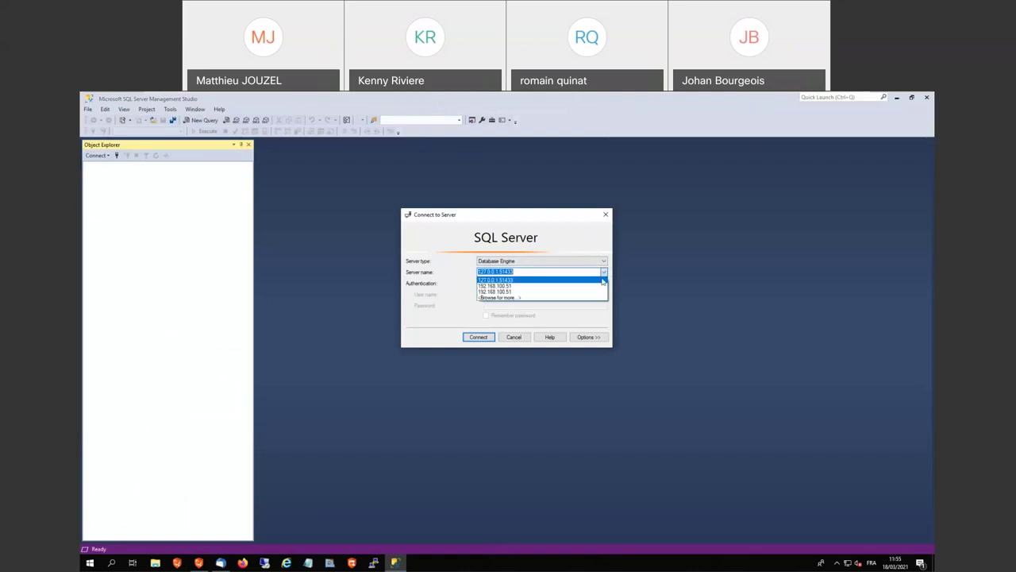
{"action": "left_click", "coordinate": [553, 288]}
{"action": "left_click", "coordinate": [554, 272]}
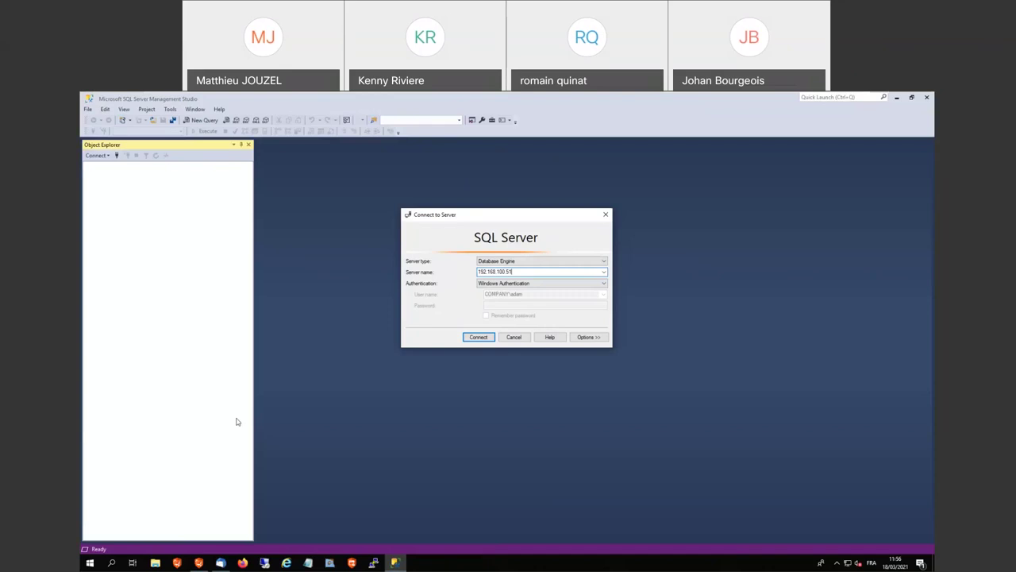
{"action": "left_click", "coordinate": [198, 562]}
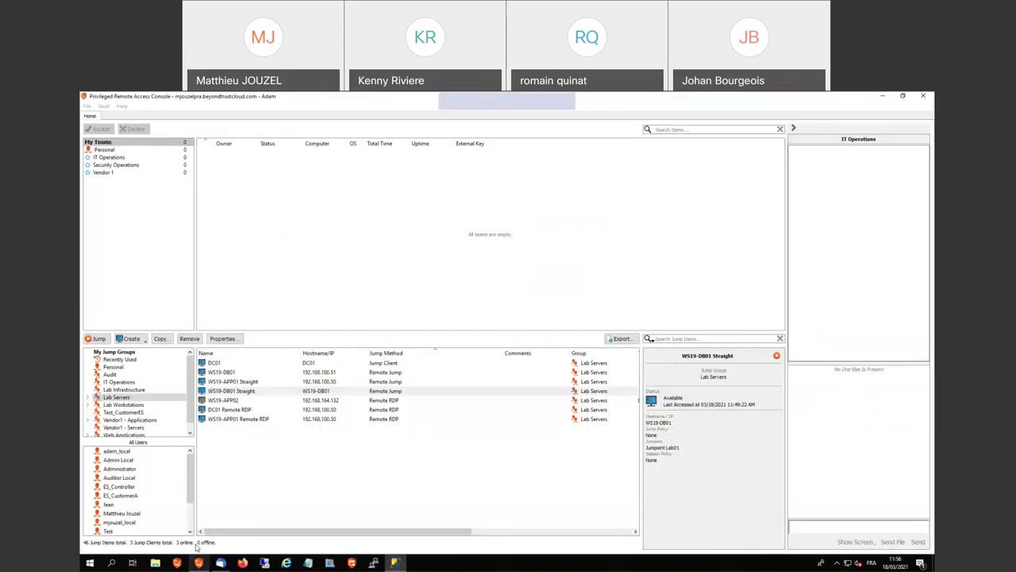
Inspect the IT Operations jump 'DB01 - Tunnelling SQL Server' properties (51433 to 1433) and cancel unchanged
{"action": "left_click", "coordinate": [119, 382]}
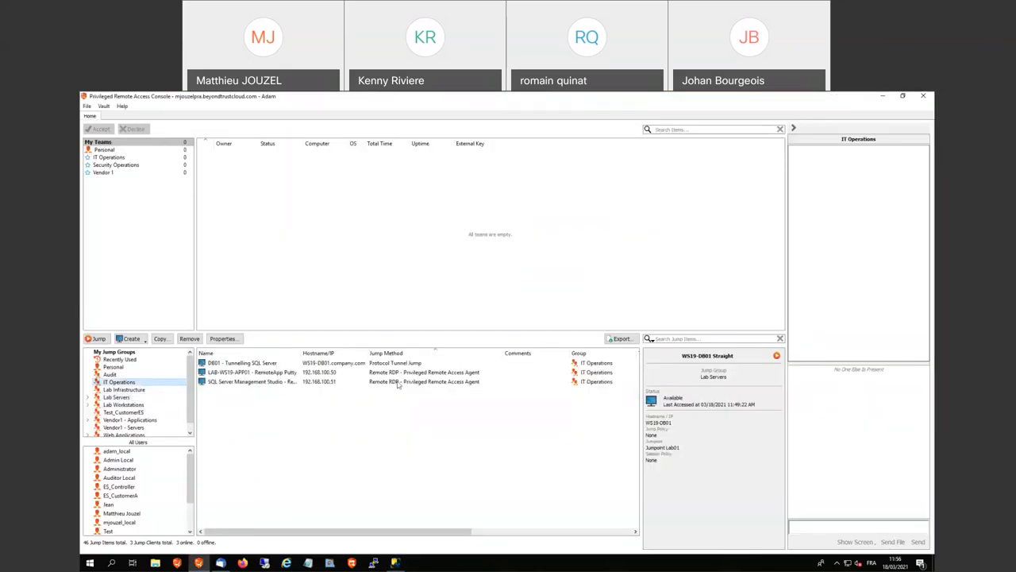
{"action": "left_click", "coordinate": [404, 365]}
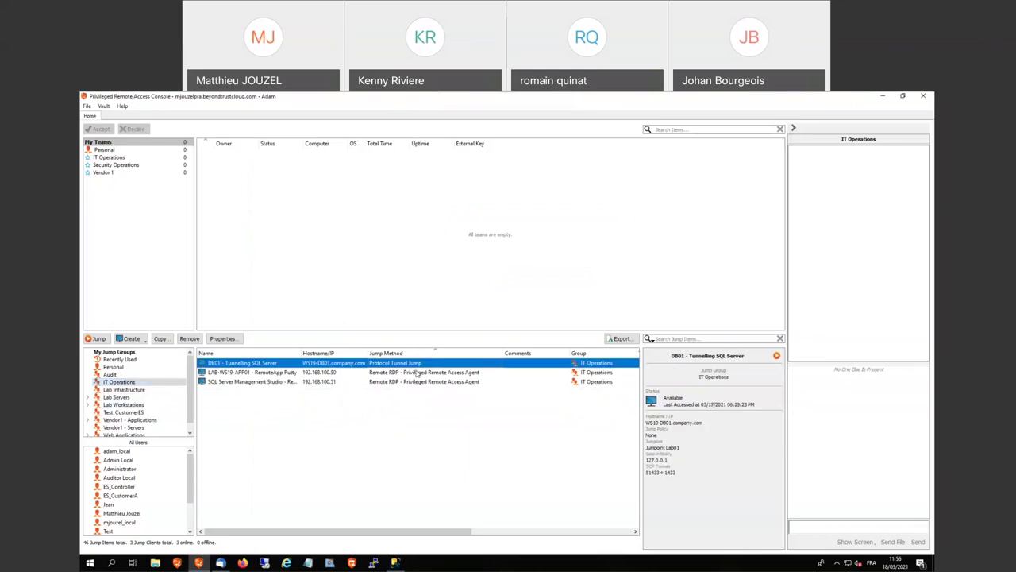
{"action": "right_click", "coordinate": [352, 366]}
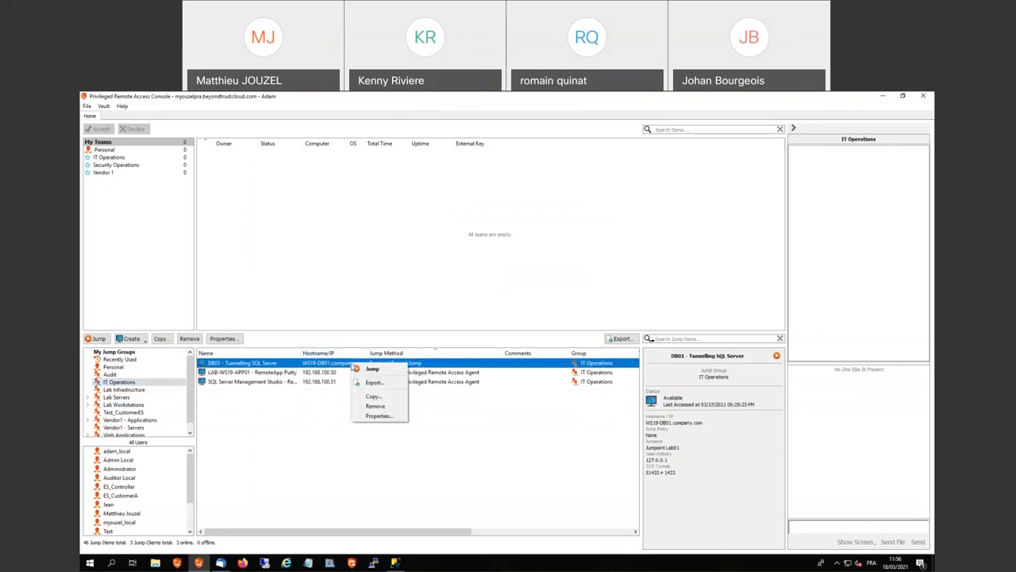
{"action": "left_click", "coordinate": [370, 416]}
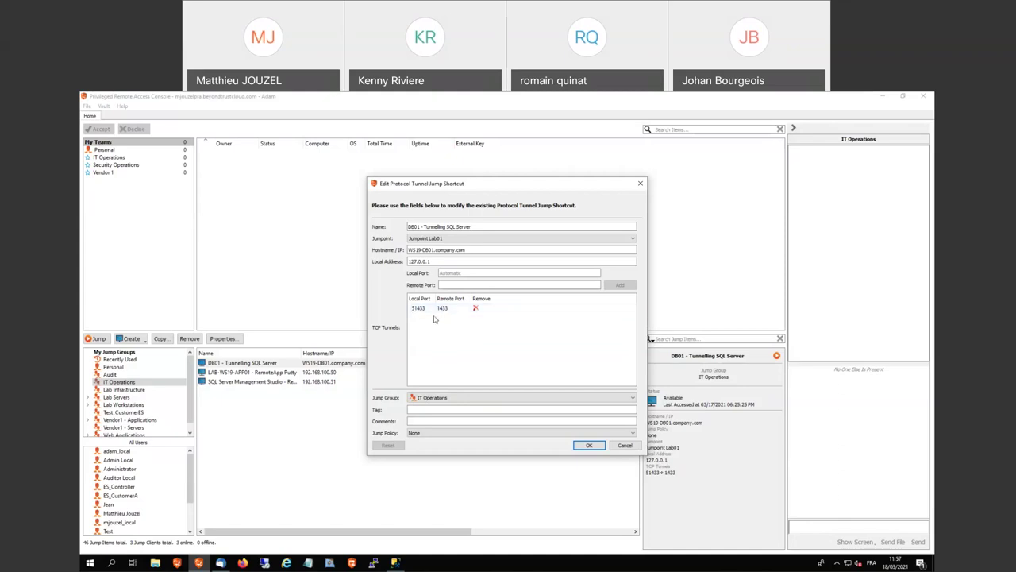
{"action": "left_click_drag", "start_coordinate": [472, 251], "coordinate": [403, 248]}
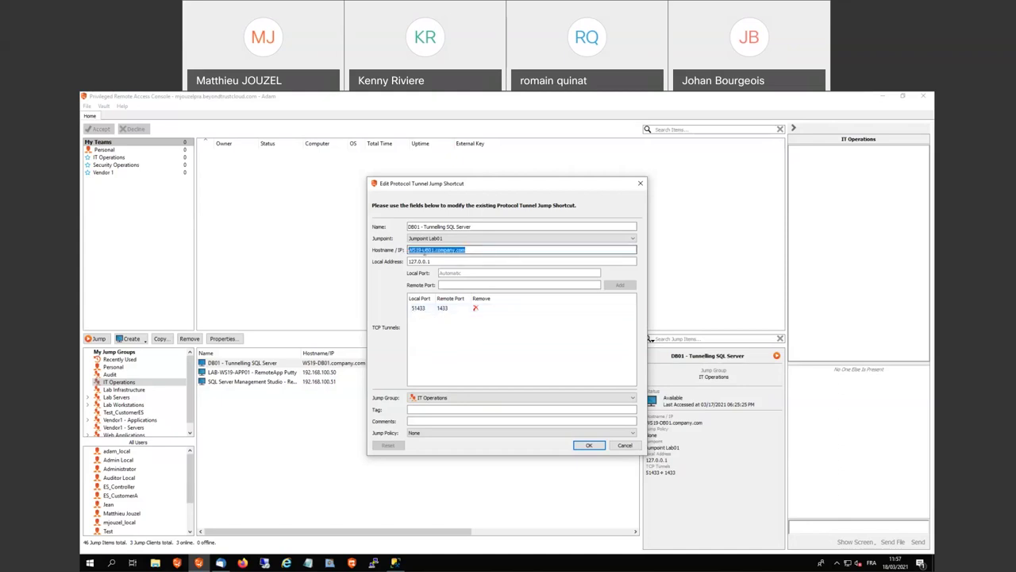
{"action": "left_click", "coordinate": [423, 250]}
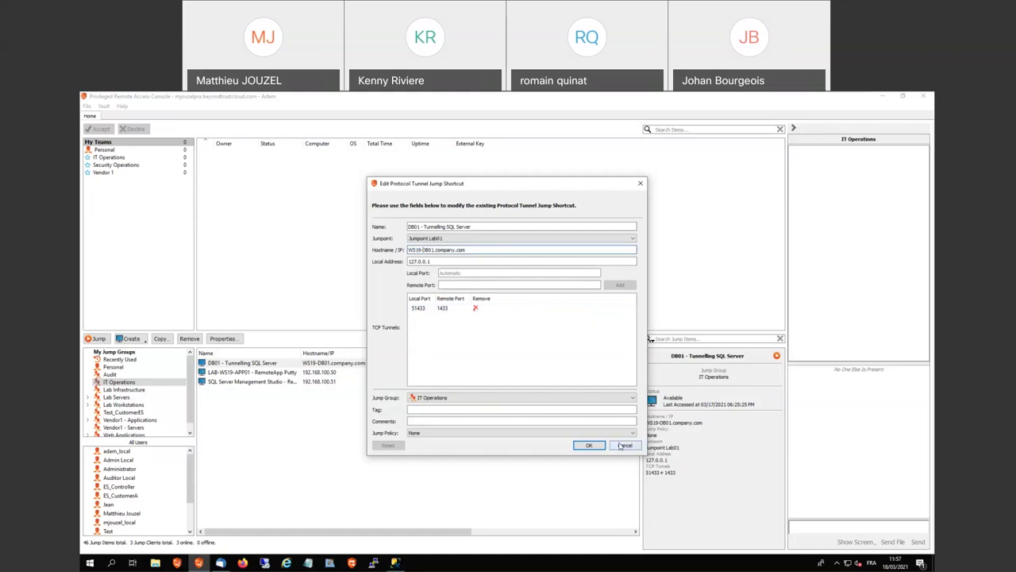
{"action": "left_click", "coordinate": [624, 445]}
Start the DB01 tunnel jump, accept the recording notice, and bring SSMS's connection prompt forward
{"action": "double_click", "coordinate": [362, 364]}
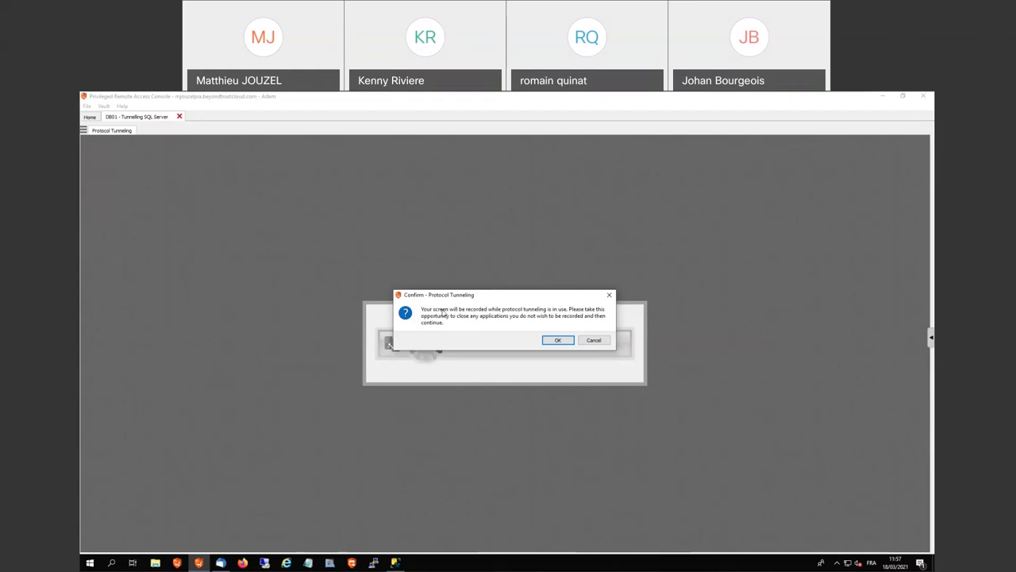
{"action": "left_click", "coordinate": [556, 341]}
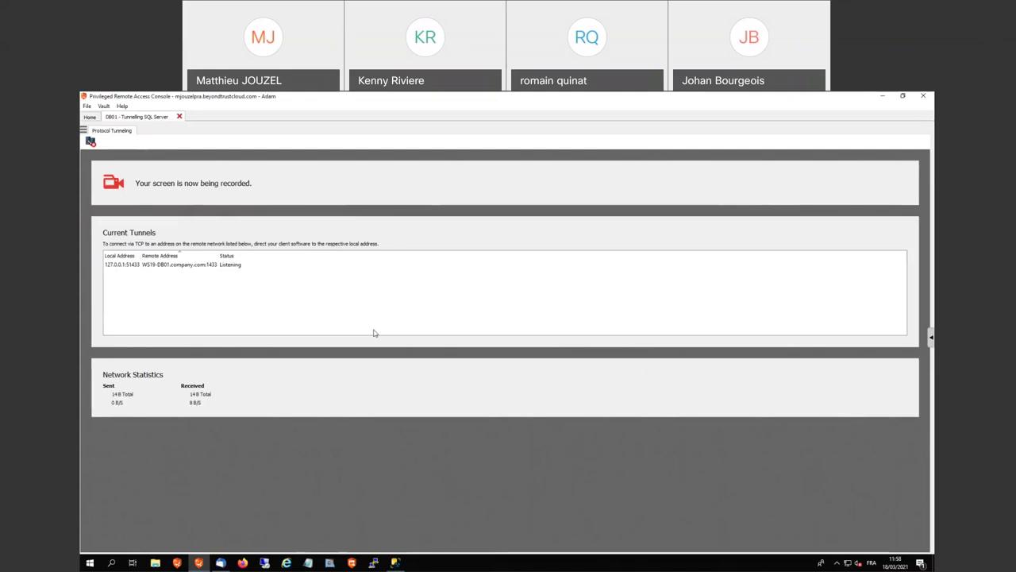
{"action": "left_click", "coordinate": [396, 562]}
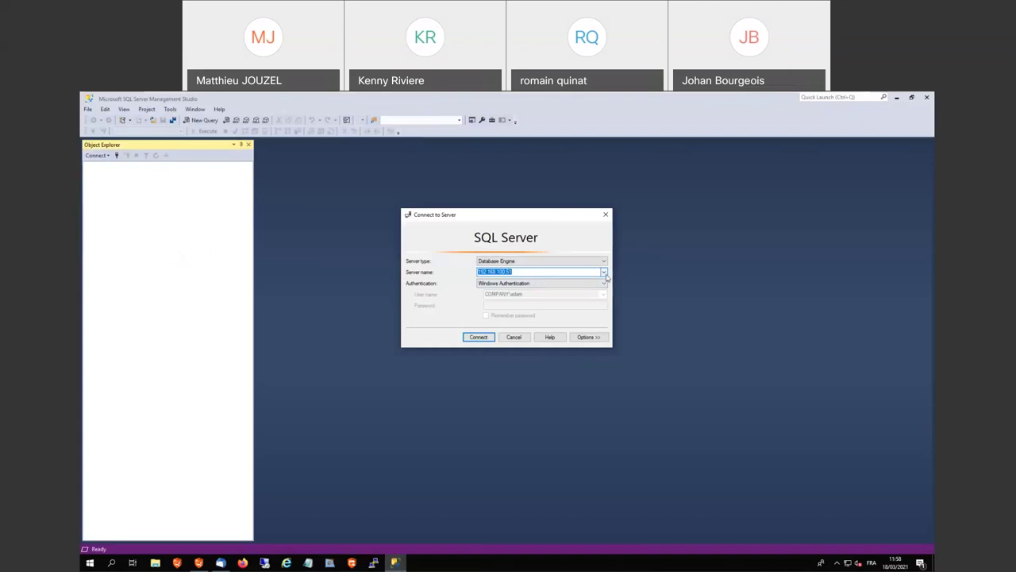
Connect SSMS to 127.0.0.1,51433, expand Databases, then bring Thunderbird forward
{"action": "left_click", "coordinate": [605, 272]}
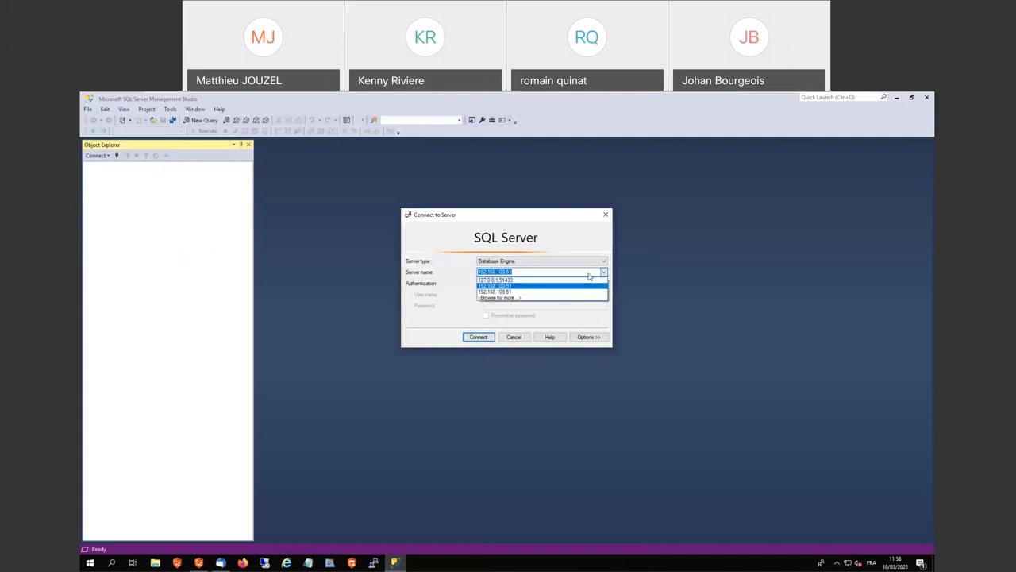
{"action": "left_click", "coordinate": [578, 281]}
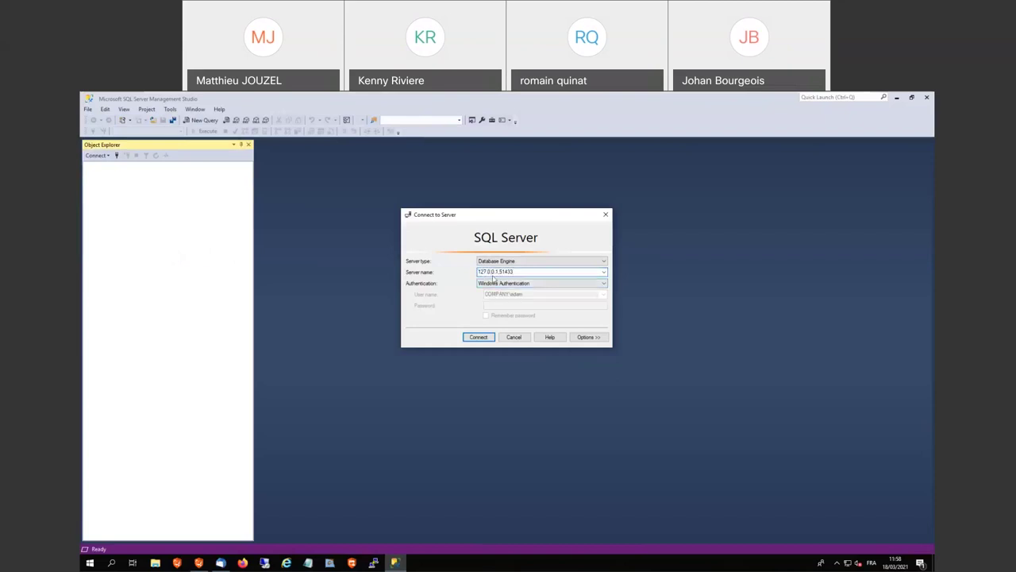
{"action": "left_click_drag", "start_coordinate": [499, 271], "coordinate": [514, 272]}
{"action": "left_click", "coordinate": [520, 273]}
{"action": "left_click", "coordinate": [481, 337]}
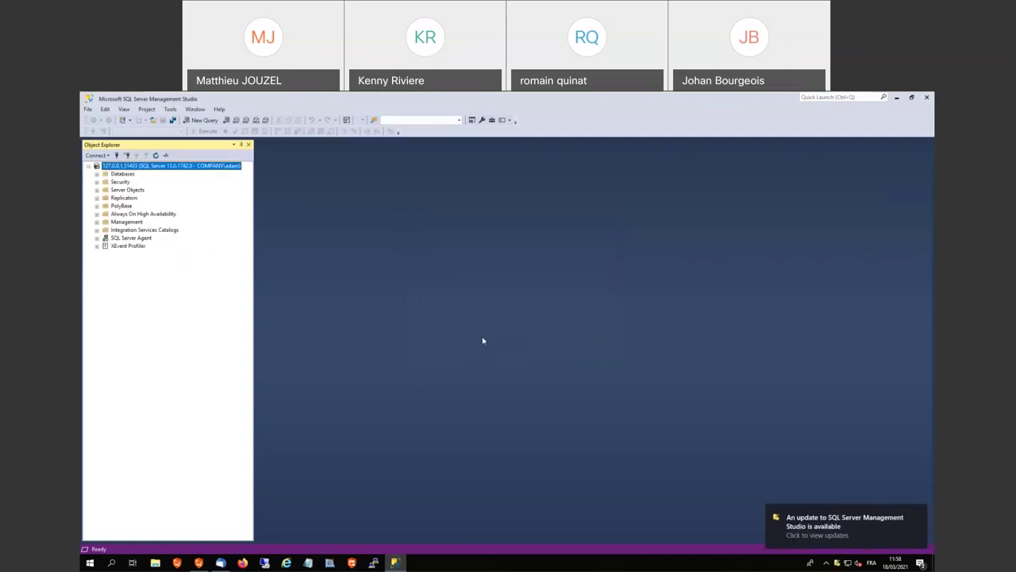
{"action": "left_click", "coordinate": [97, 174]}
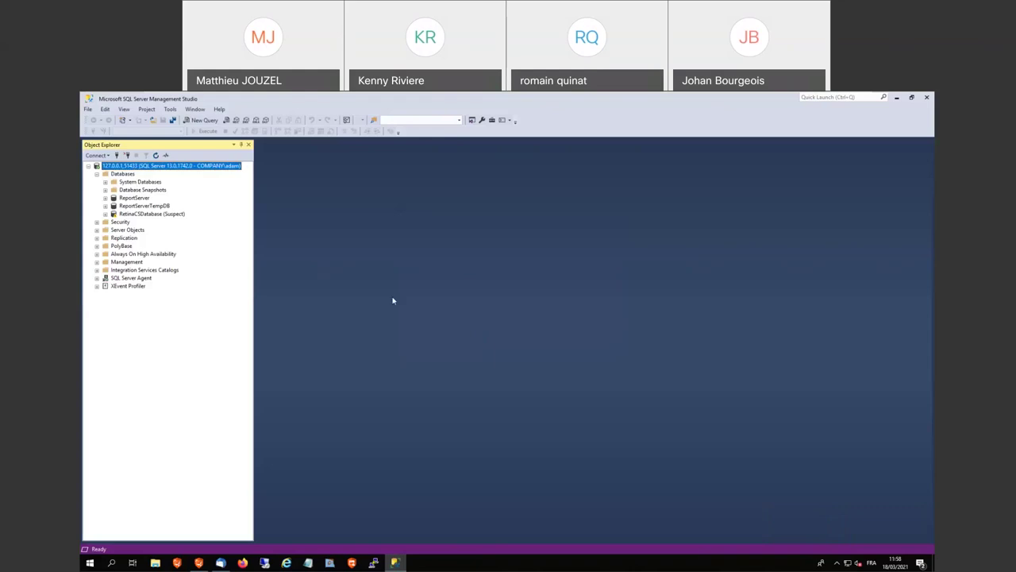
{"action": "left_click", "coordinate": [220, 562]}
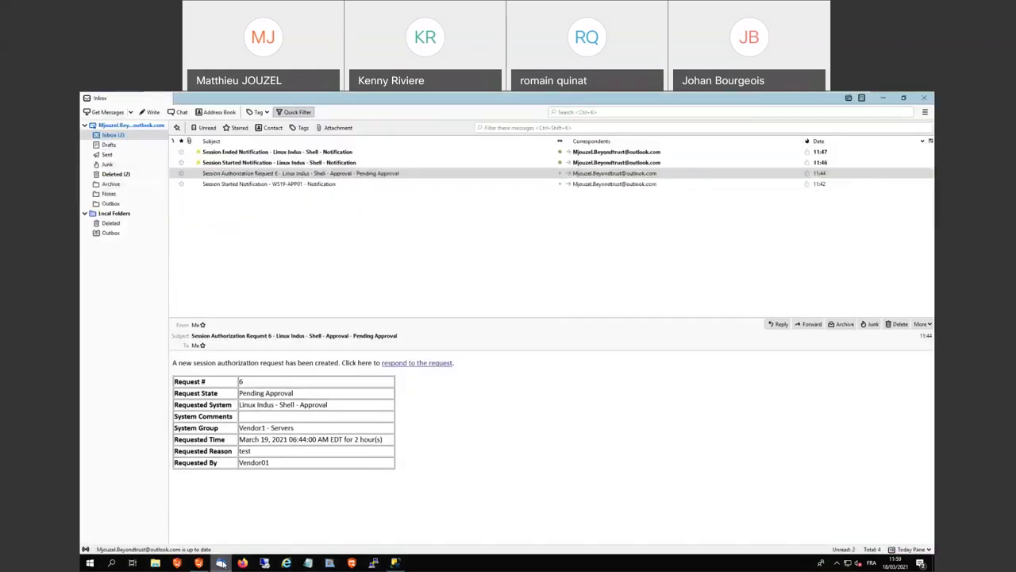
Minimise Thunderbird from its taskbar icon to get back to the connected SSMS window
{"action": "left_click", "coordinate": [221, 562]}
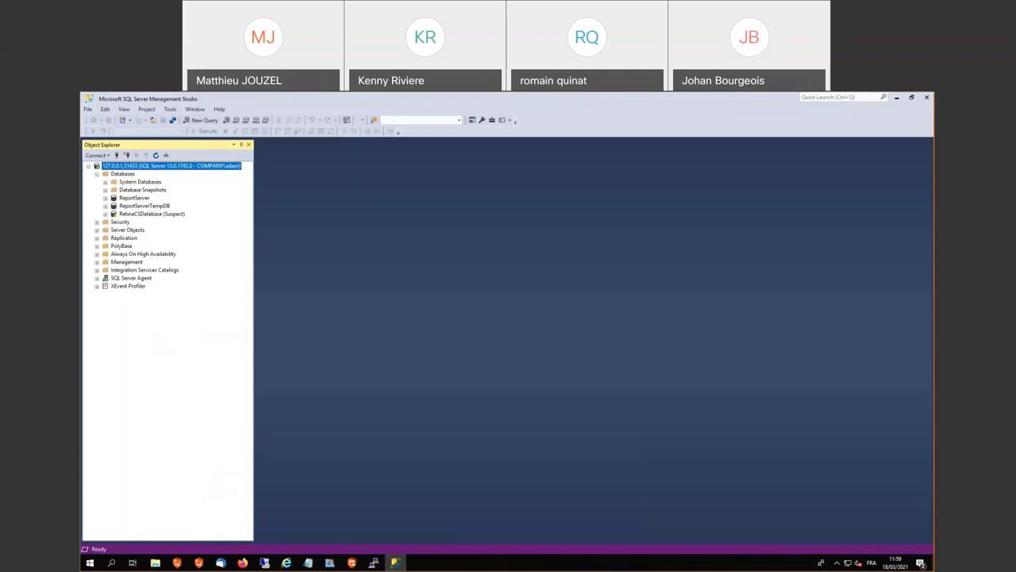
In Shodan, browse Explore > Industrial Control Systems and launch the Modbus protocol search
{"action": "key", "text": "alt+Tab"}
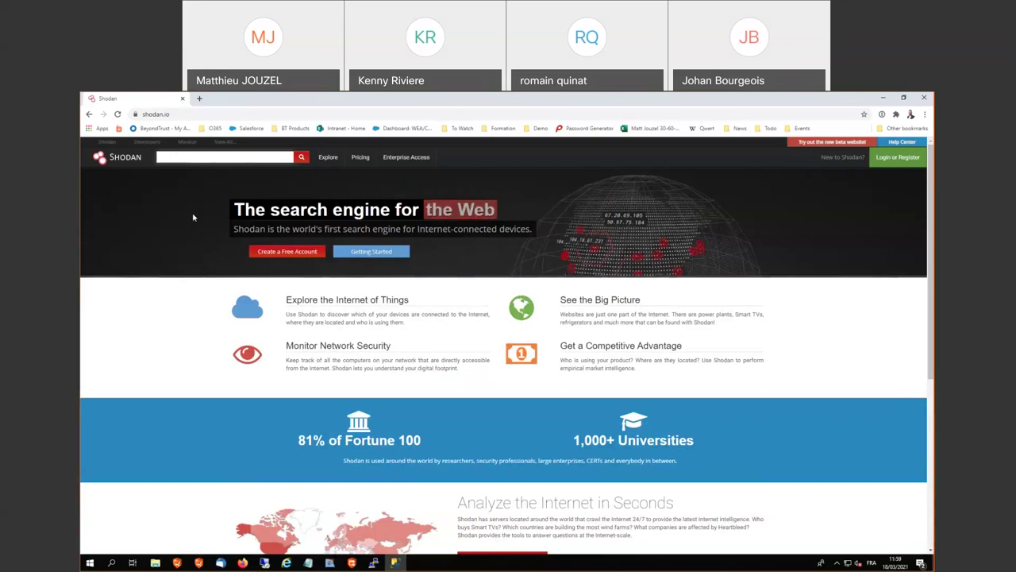
{"action": "scroll", "coordinate": [192, 227], "scroll_direction": "down", "scroll_amount": 4}
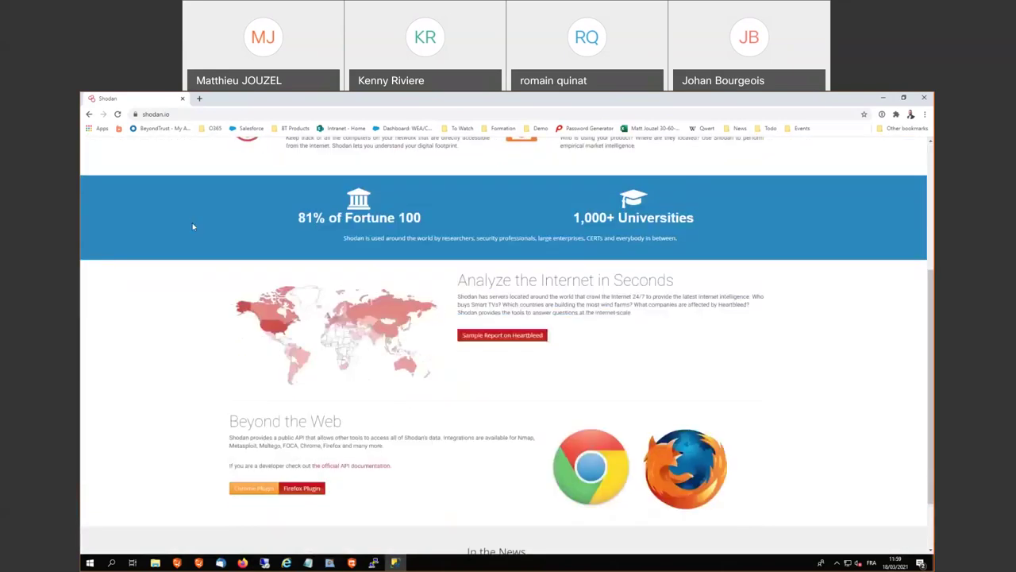
{"action": "scroll", "coordinate": [193, 226], "scroll_direction": "up", "scroll_amount": 5}
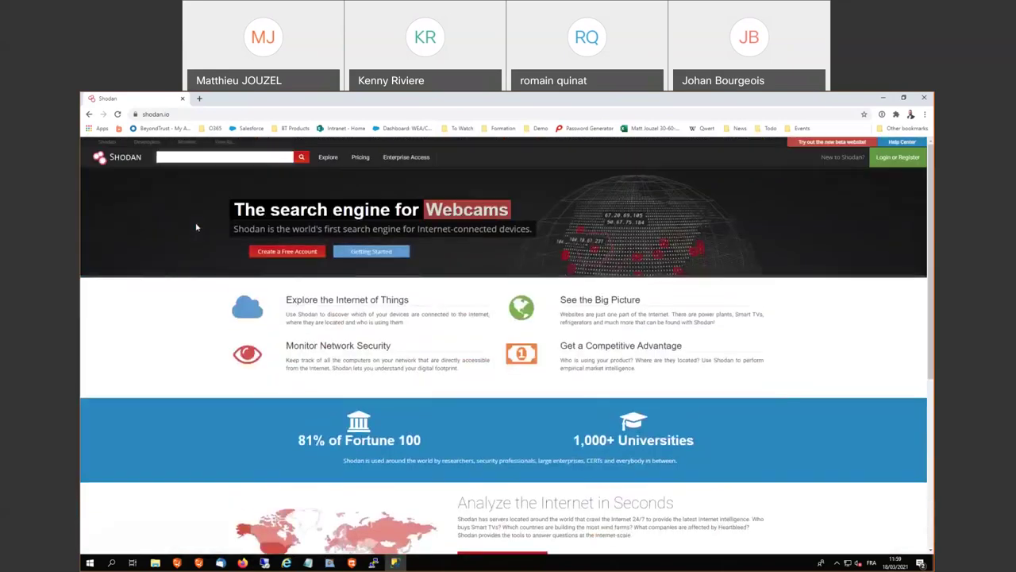
{"action": "left_click", "coordinate": [328, 157]}
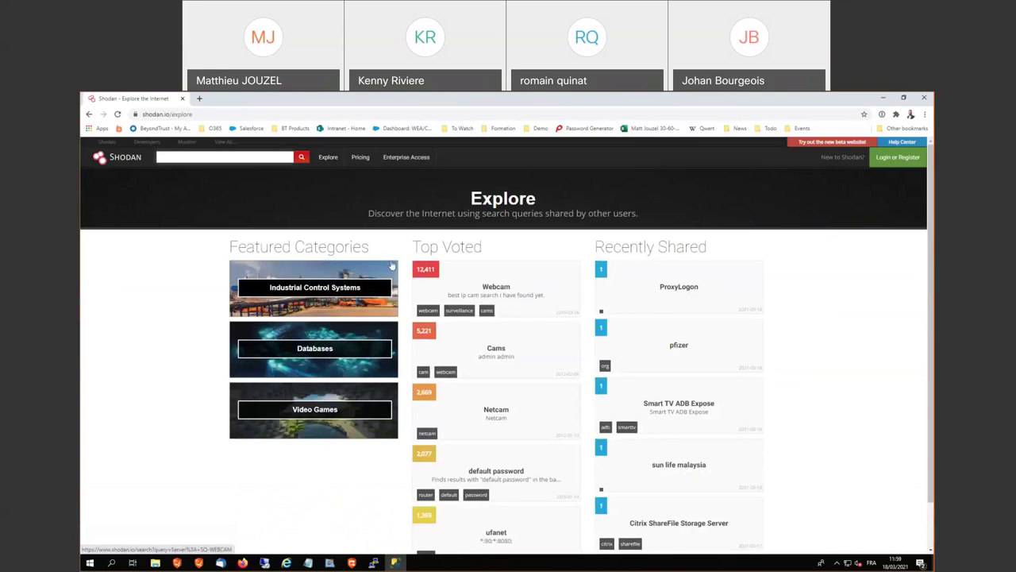
{"action": "left_click", "coordinate": [356, 294]}
{"action": "scroll", "coordinate": [401, 333], "scroll_direction": "down", "scroll_amount": 1}
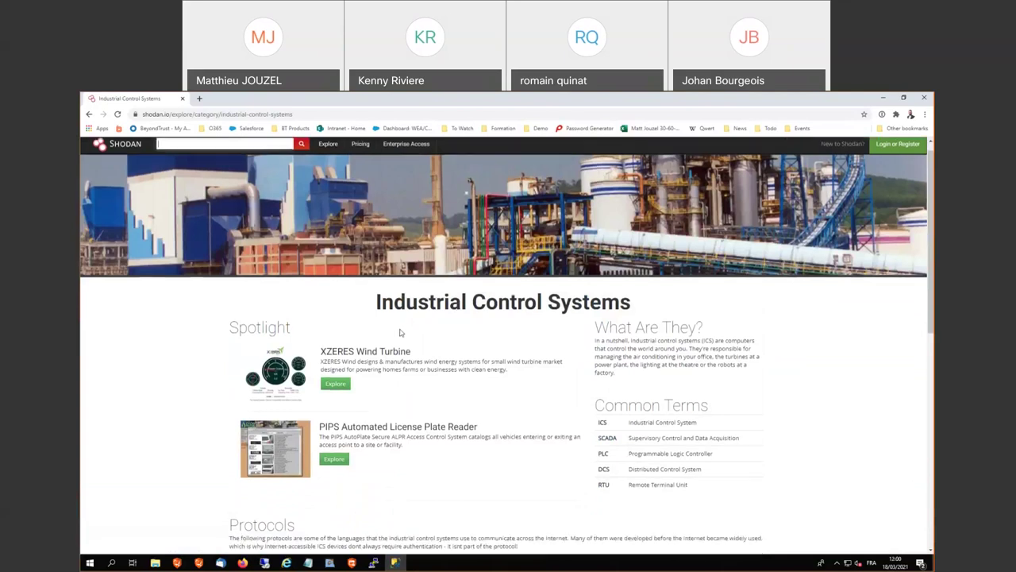
{"action": "scroll", "coordinate": [401, 333], "scroll_direction": "down", "scroll_amount": 3}
{"action": "scroll", "coordinate": [297, 413], "scroll_direction": "down", "scroll_amount": 1}
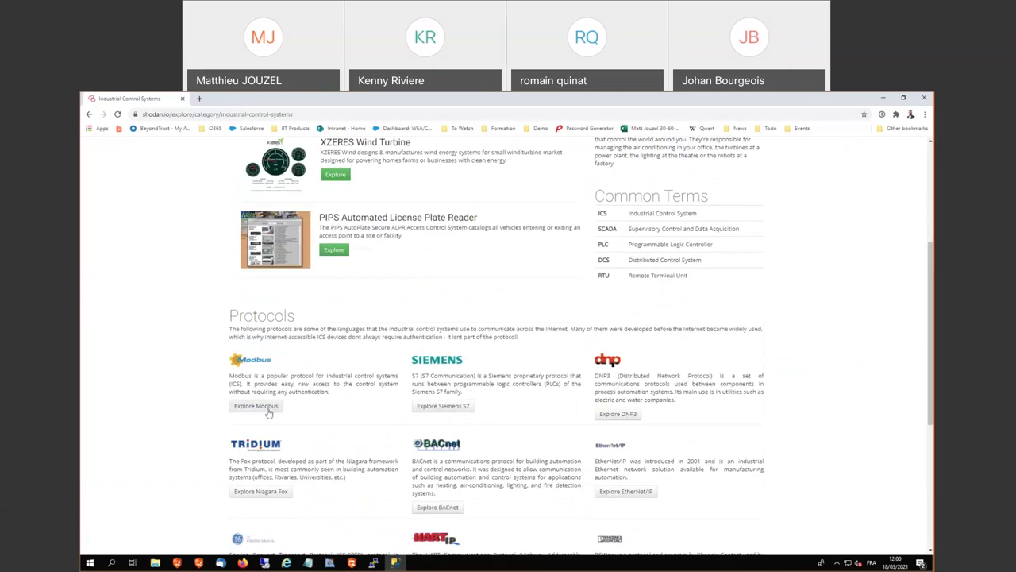
{"action": "left_click", "coordinate": [268, 410]}
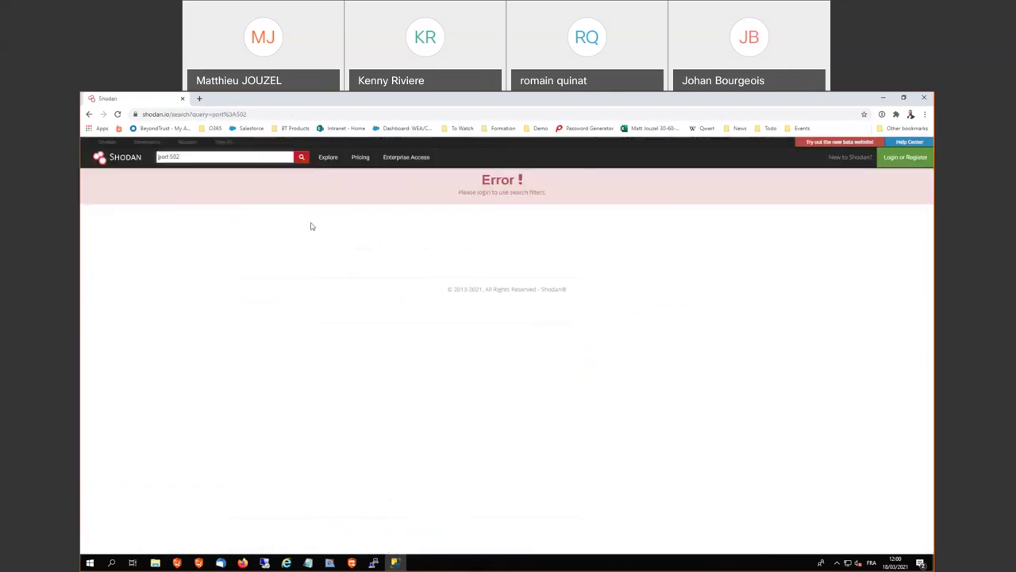
Go back to Industrial Control Systems and rerun the Modbus port:502 search after the error
{"action": "left_click", "coordinate": [89, 114]}
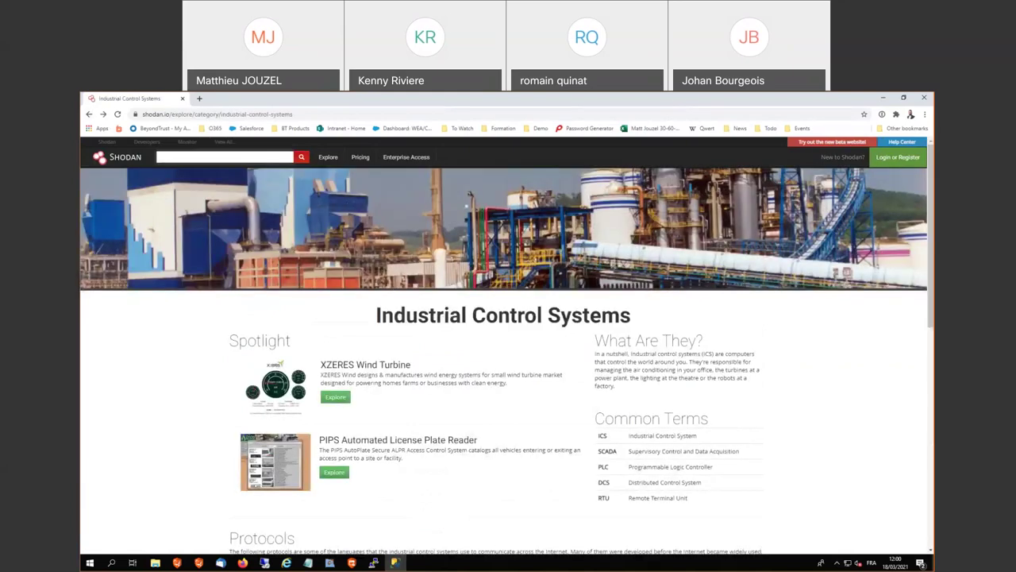
{"action": "key", "text": "alt+Tab"}
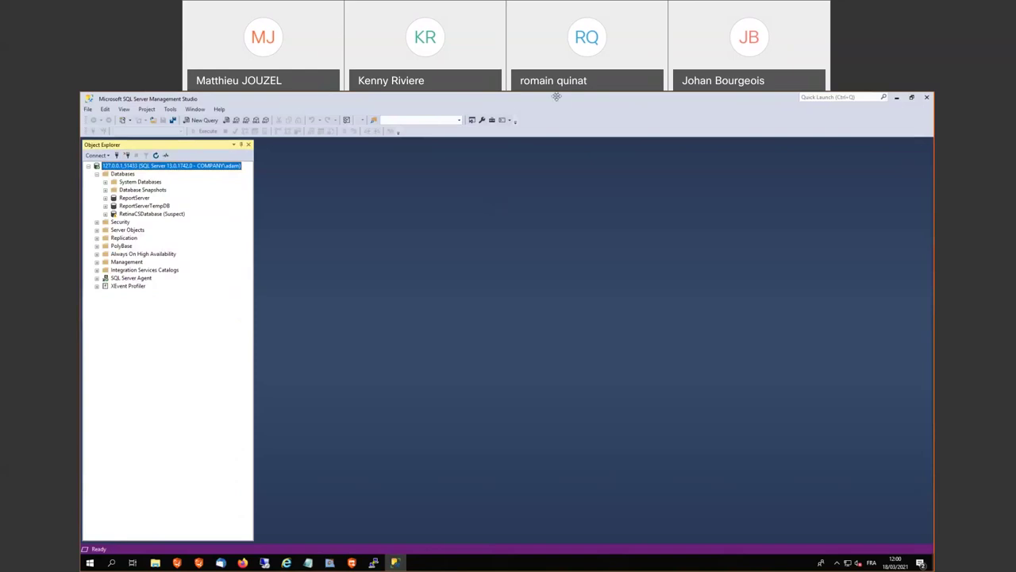
{"action": "key", "text": "alt+Tab"}
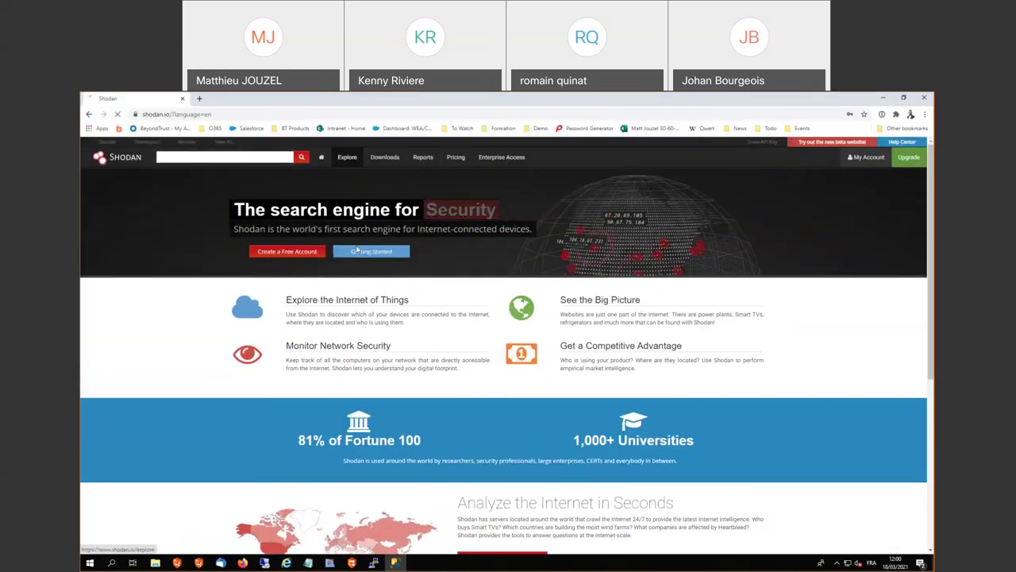
{"action": "left_click", "coordinate": [356, 251]}
{"action": "left_click", "coordinate": [343, 300]}
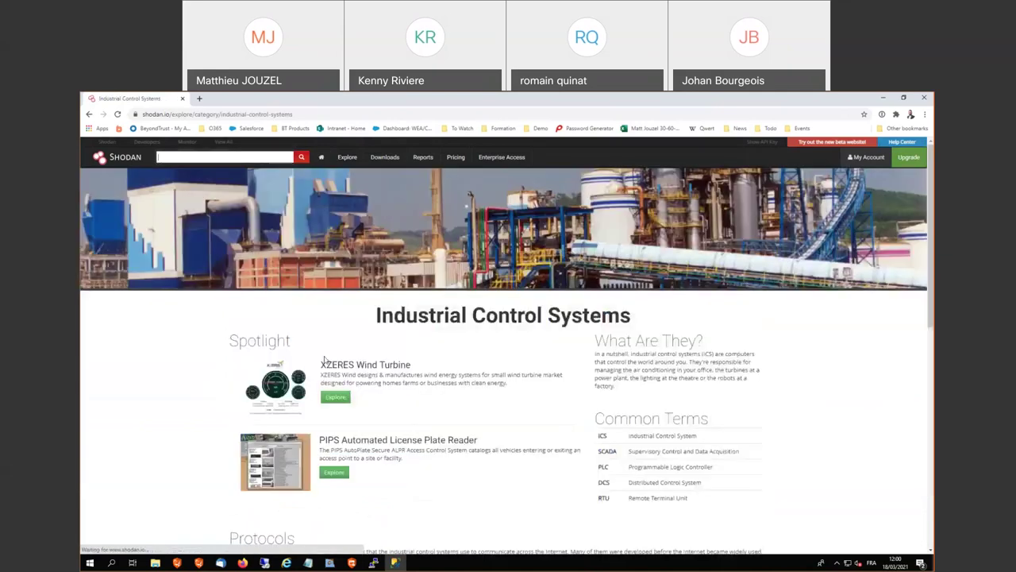
{"action": "scroll", "coordinate": [324, 359], "scroll_direction": "down", "scroll_amount": 4}
{"action": "left_click", "coordinate": [247, 316]}
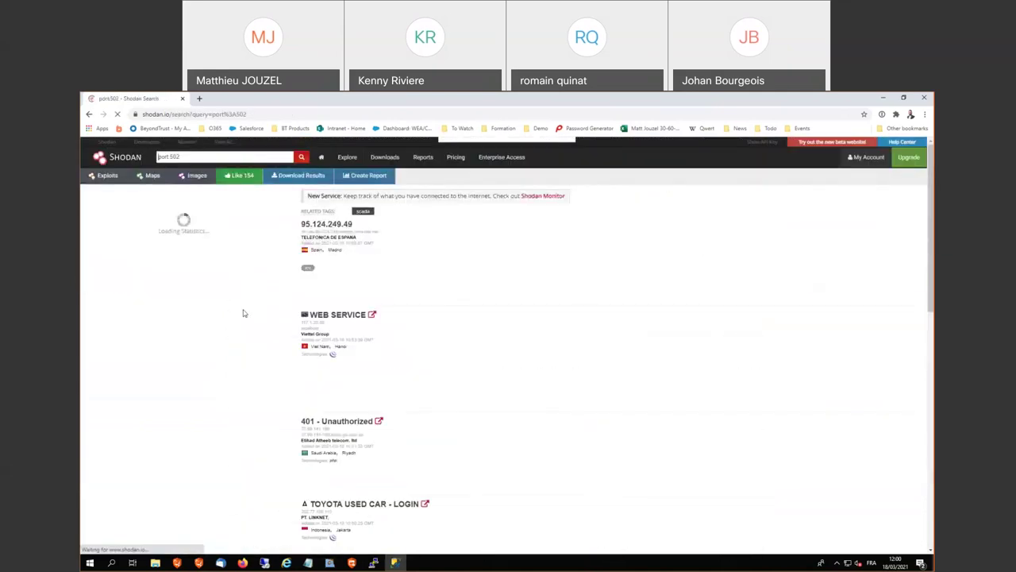